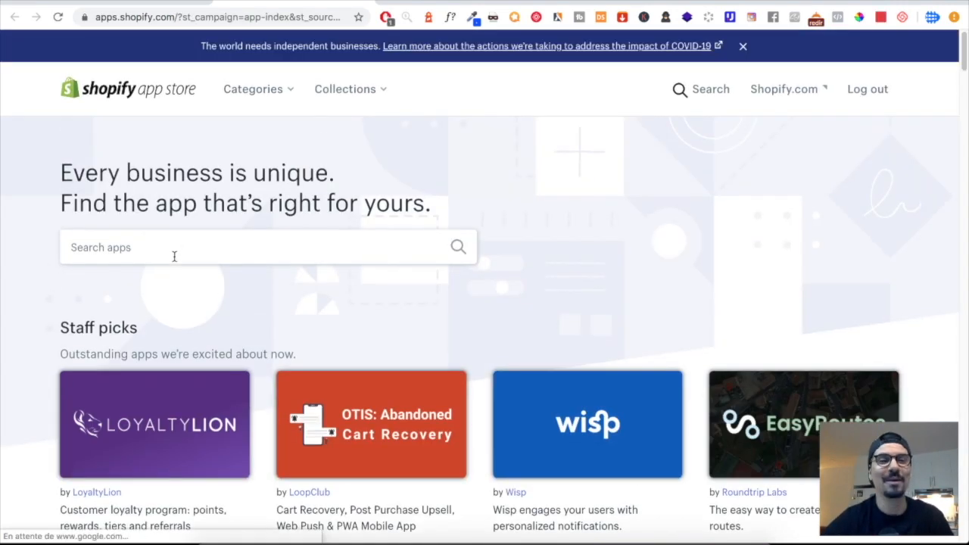
Search the App Store for 'avada pdf' and install AVADA's PDF Invoice: Order Printer+ app
left_click(174, 256)
type("avada p")
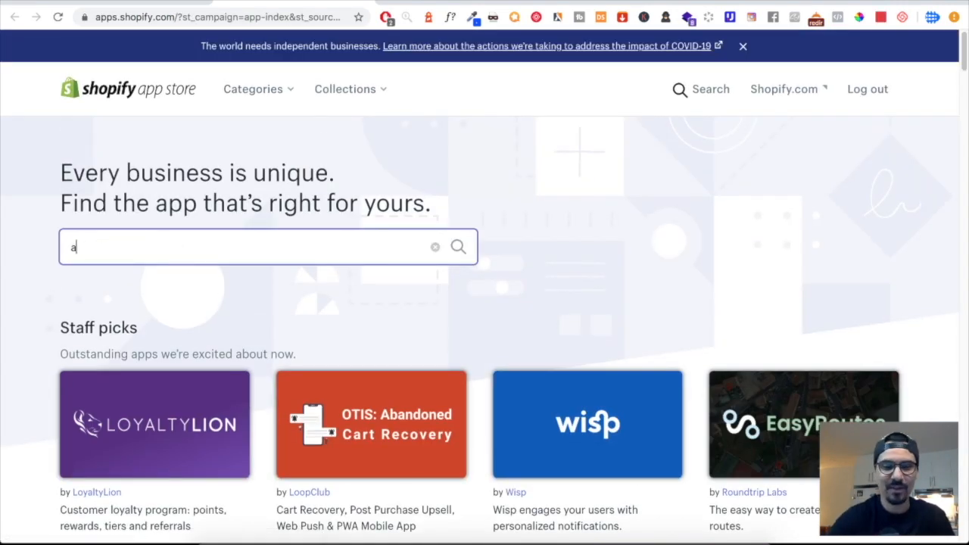
type("dr")
key("Return")
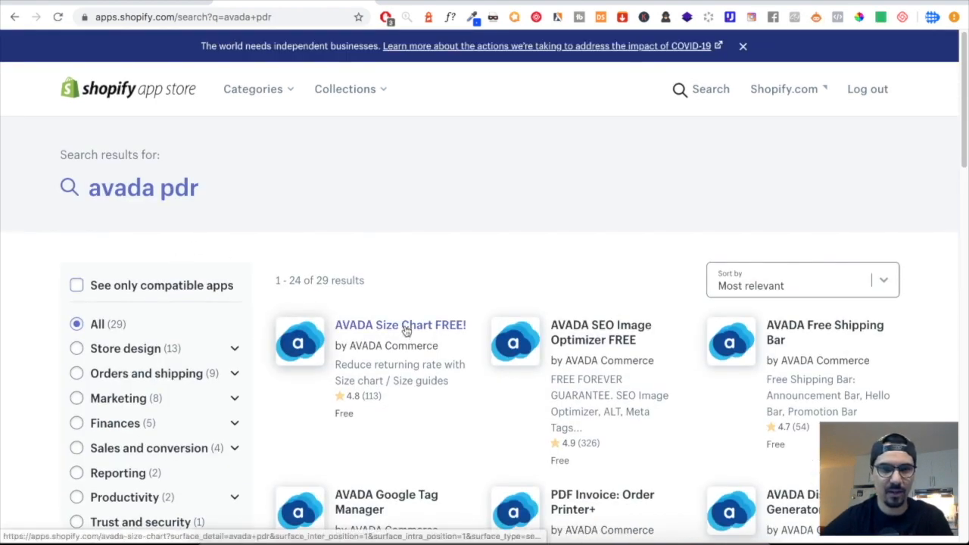
scroll(484, 314, "down", 4)
scroll(636, 291, "up", 3)
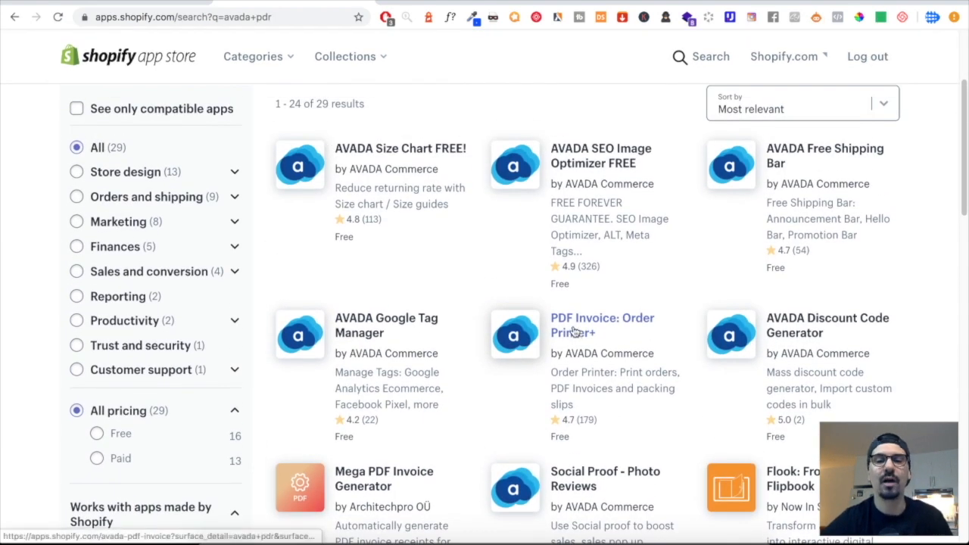
left_click(583, 327)
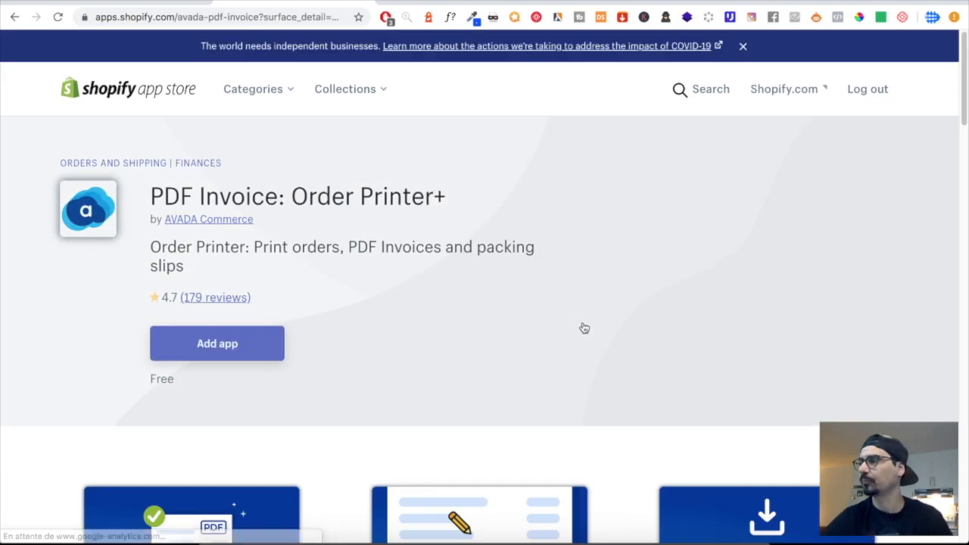
left_click(234, 342)
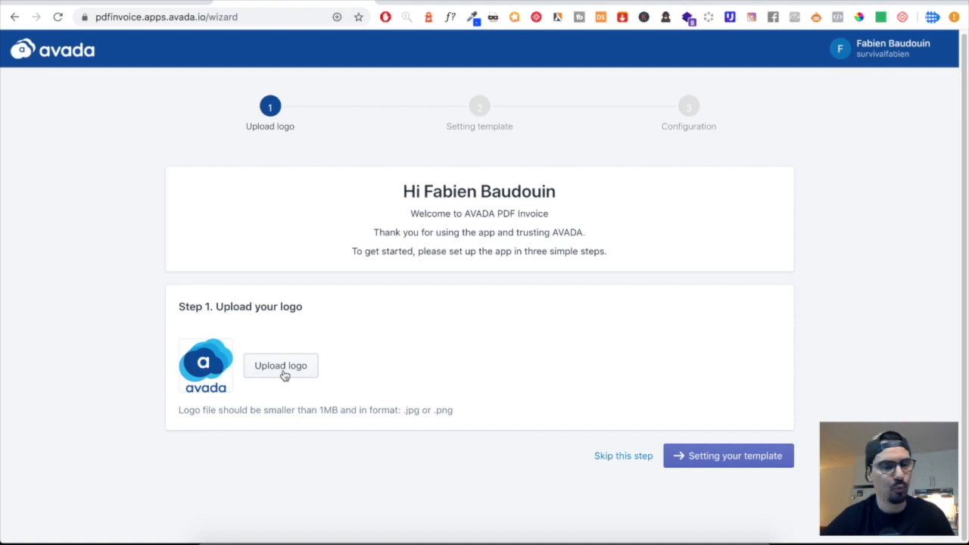
Upload the 'Capture d'écran 2020-08-04 à 11.47.03' screenshot from Bureau as the invoice logo
left_click(281, 366)
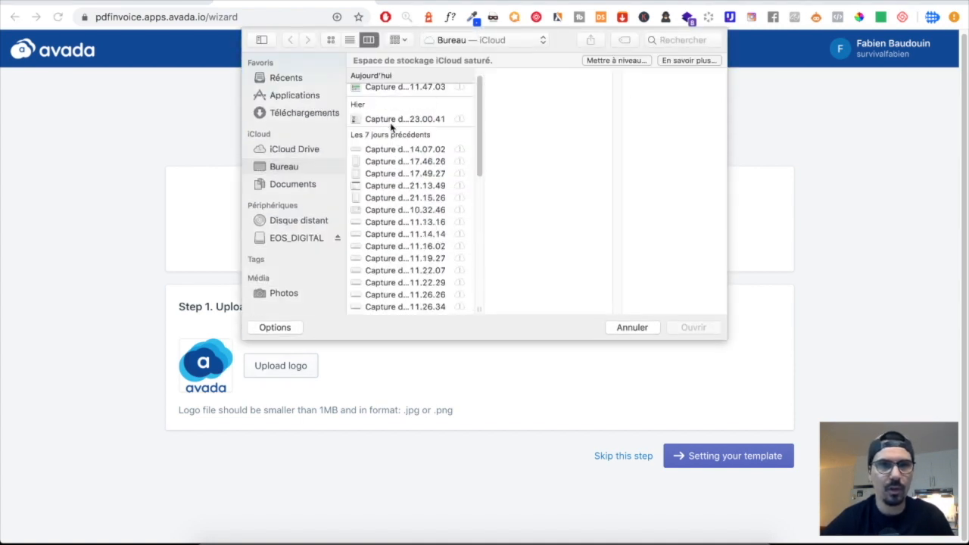
scroll(391, 127, "up", 2)
left_click(389, 102)
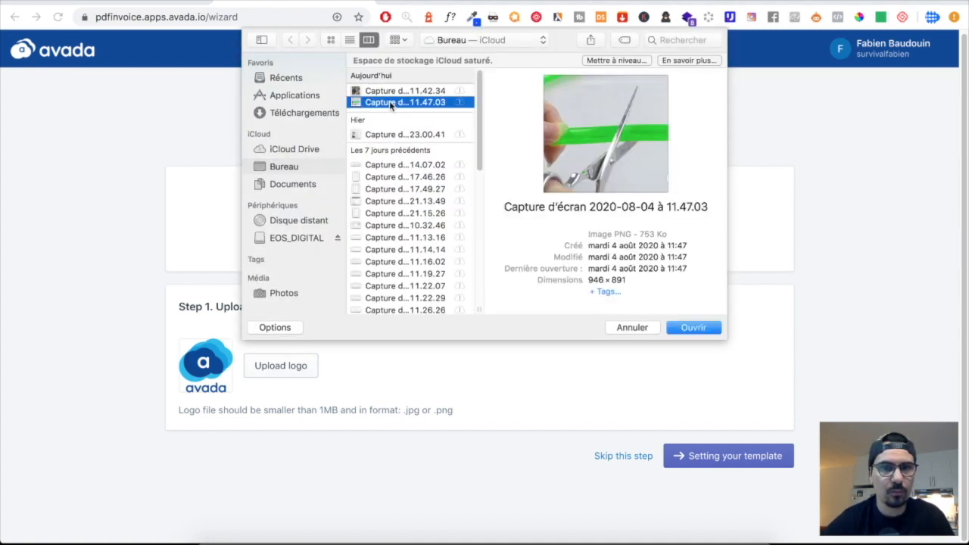
left_click(685, 327)
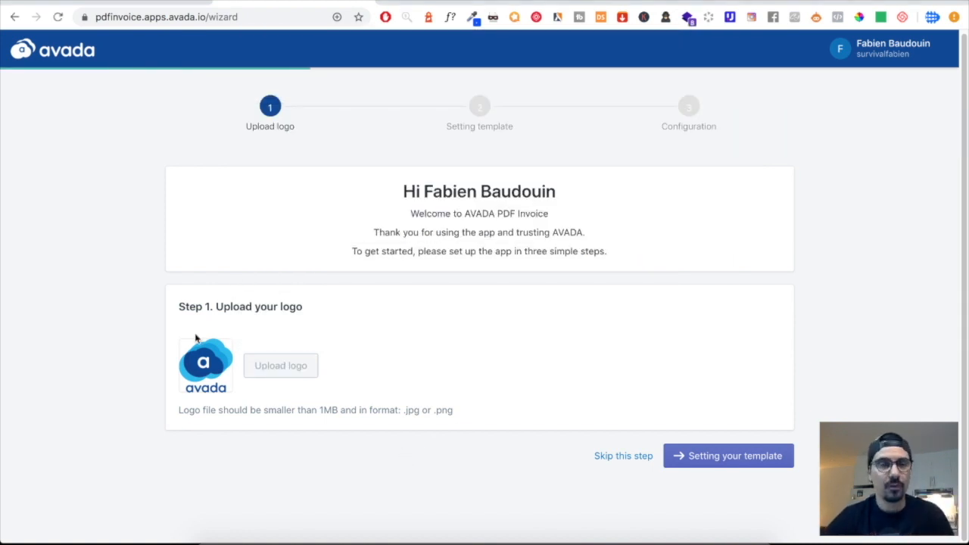
Keep Invoice template selected in the wizard's template settings step
left_click(732, 456)
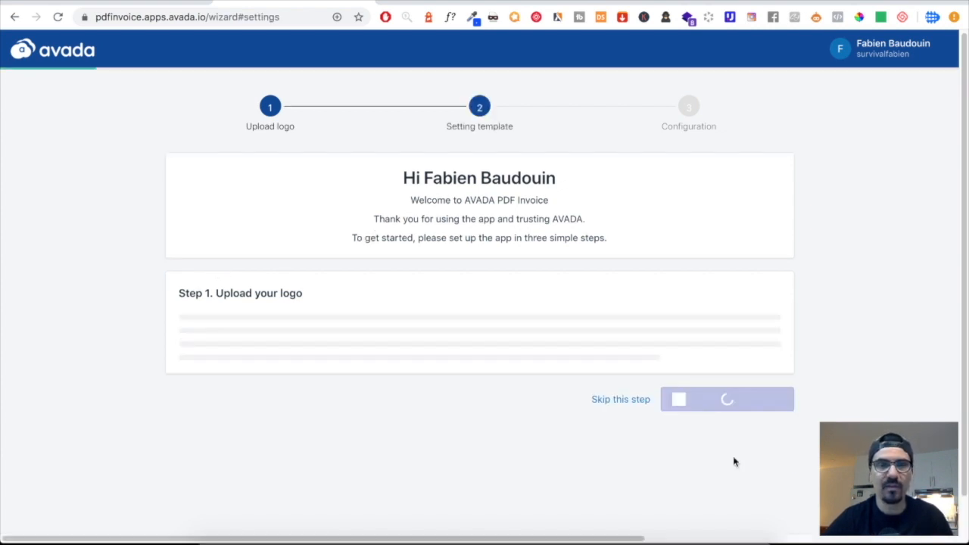
scroll(159, 272, "down", 1)
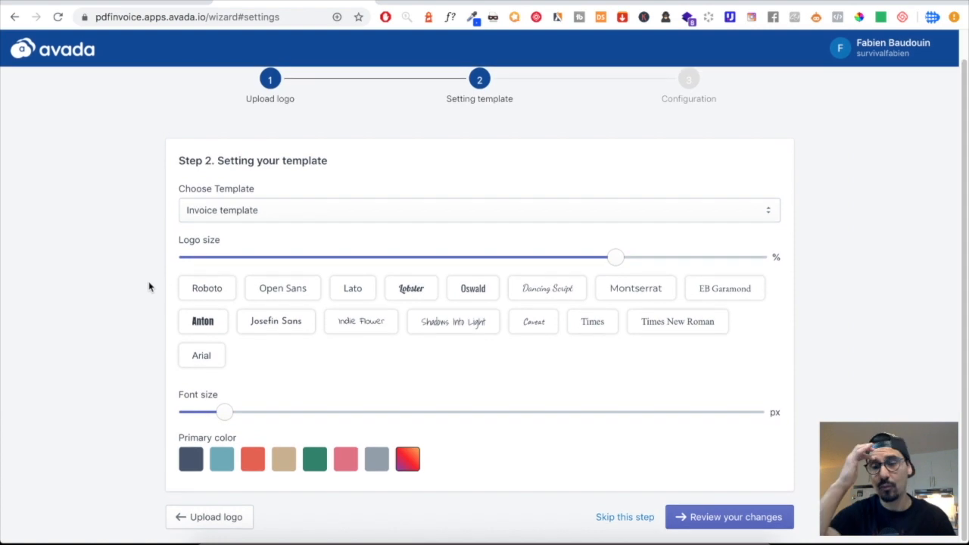
scroll(148, 286, "up", 1)
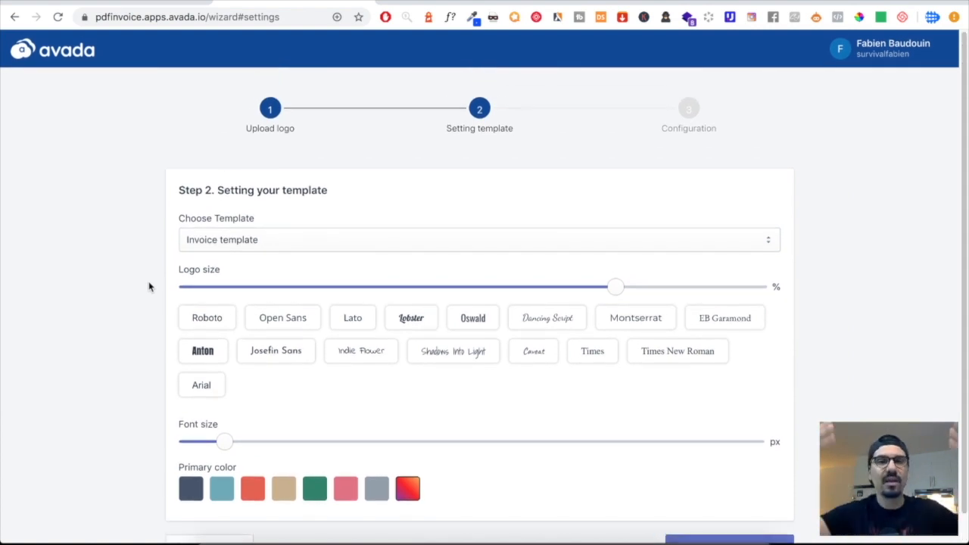
left_click(327, 248)
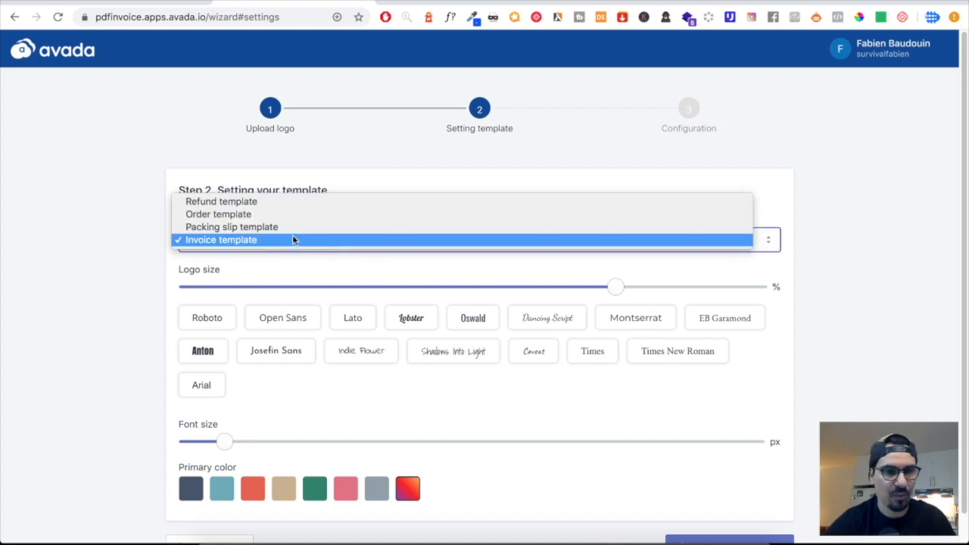
left_click(84, 226)
scroll(327, 310, "down", 1)
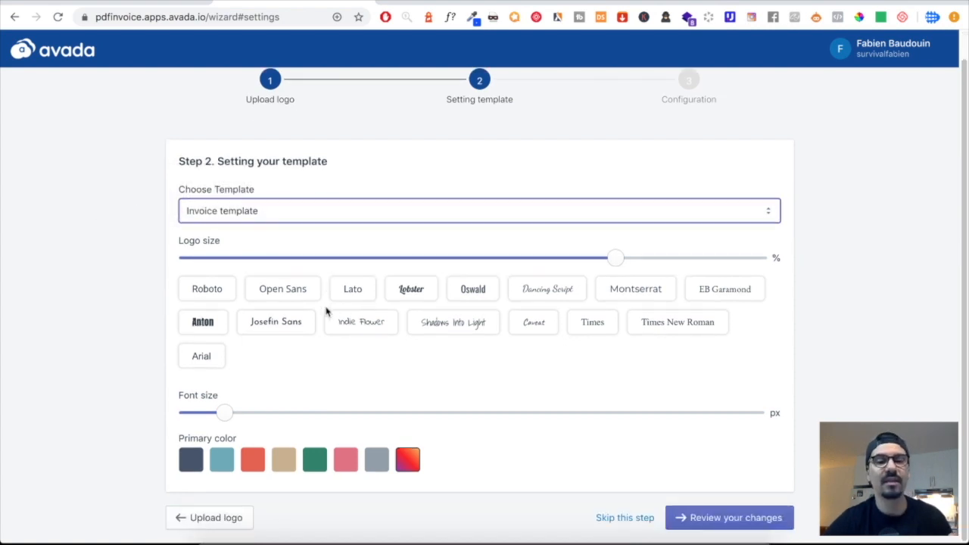
Skip template customisation to finish the wizard and go to the app dashboard
left_click(624, 519)
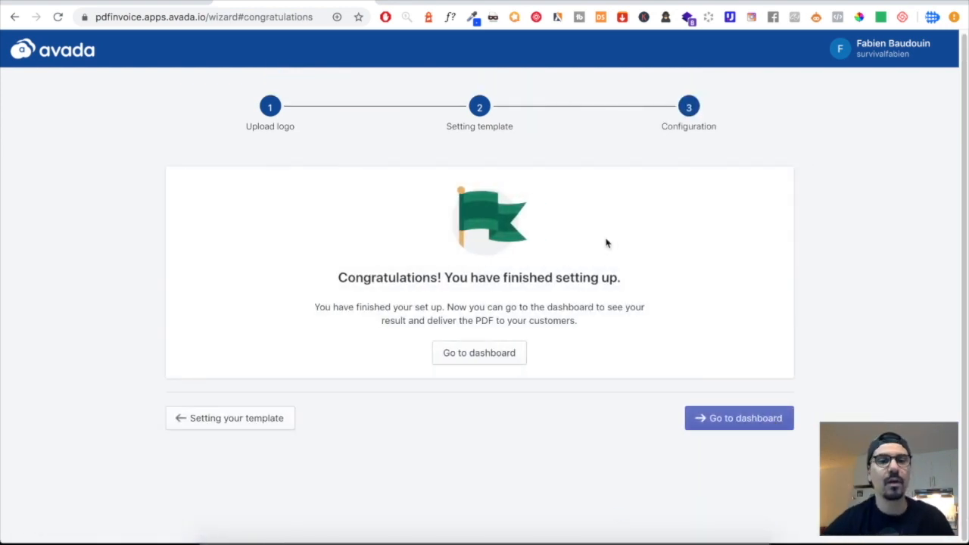
left_click_drag(340, 277, 670, 306)
left_click(671, 306)
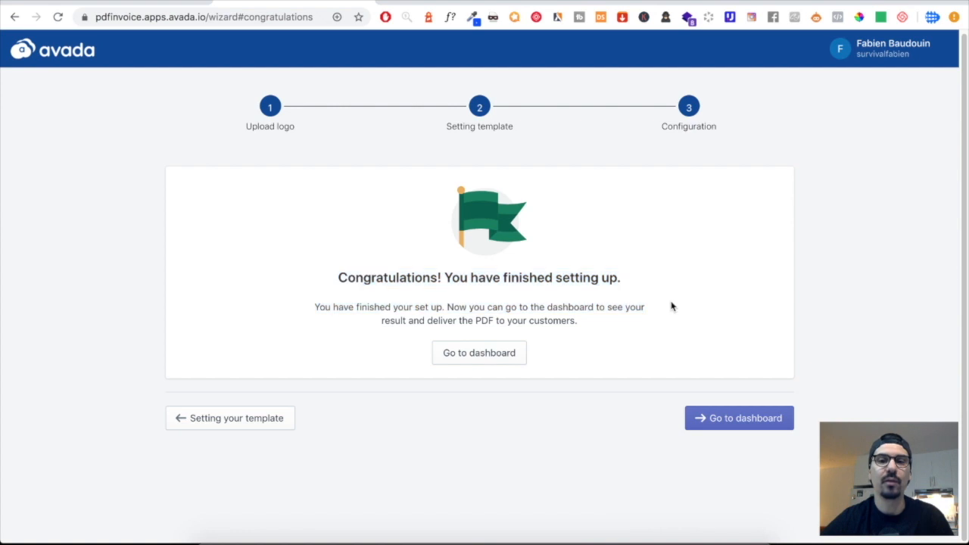
left_click(762, 421)
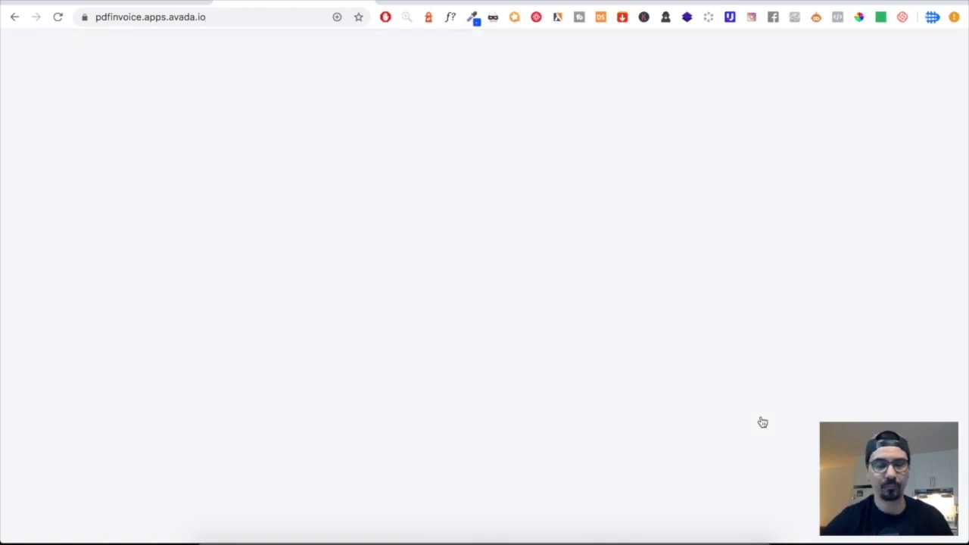
Open the Orders page listing the store's 16 orders and their statuses
scroll(205, 277, "down", 1)
scroll(221, 287, "up", 1)
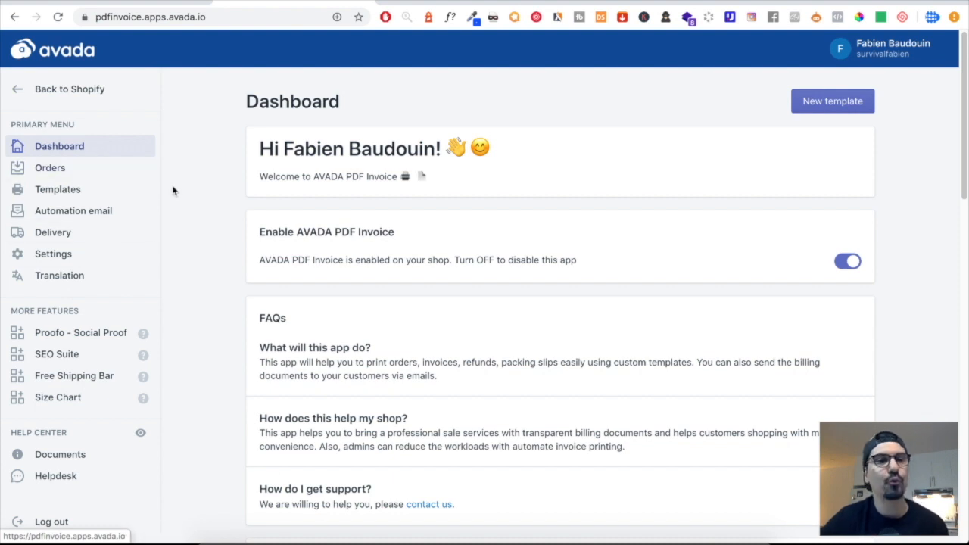
left_click(60, 172)
scroll(303, 437, "down", 5)
scroll(303, 437, "up", 5)
Select the newest order, review its Print orders and Download actions, then open Templates
left_click(204, 222)
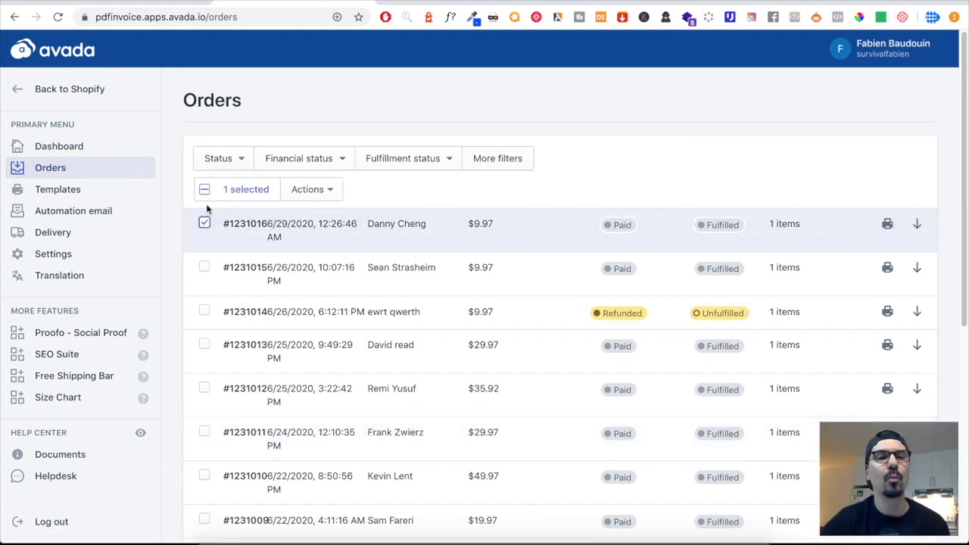
left_click(330, 191)
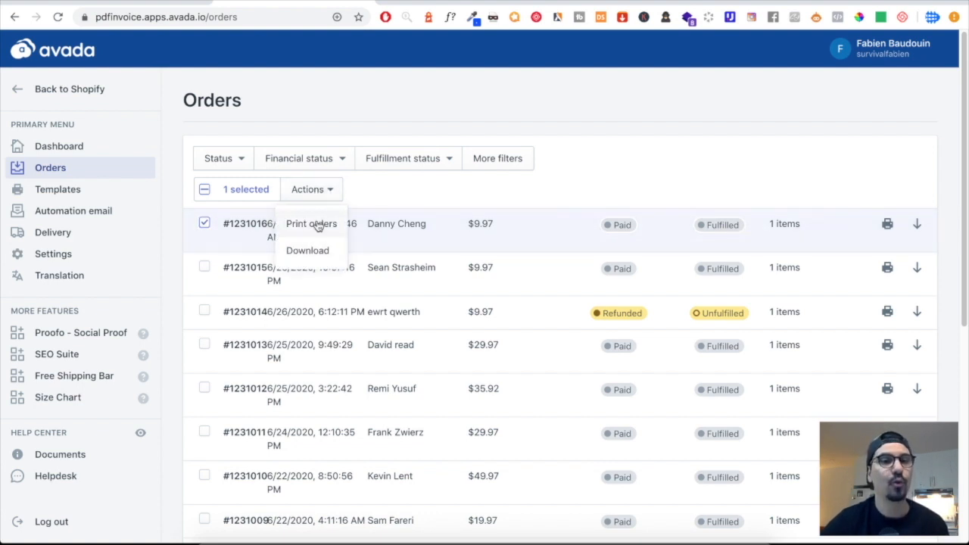
left_click(380, 192)
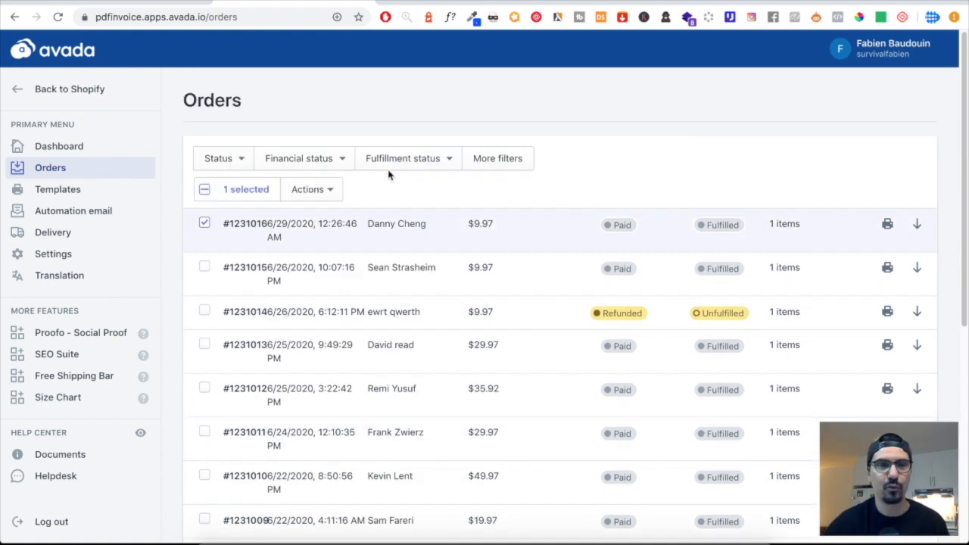
left_click(330, 194)
left_click(442, 190)
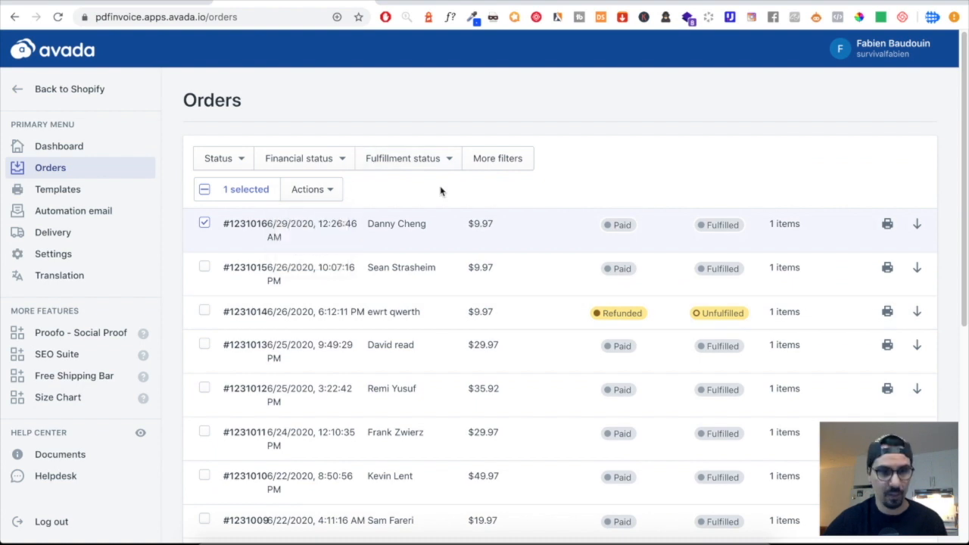
left_click(52, 191)
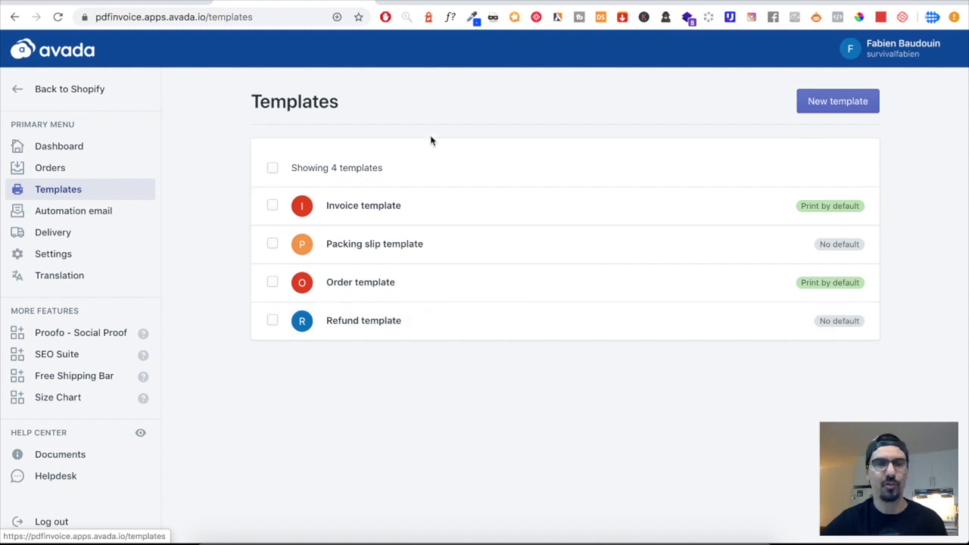
Open the Invoice template editor and look at its General settings name
left_click(823, 205)
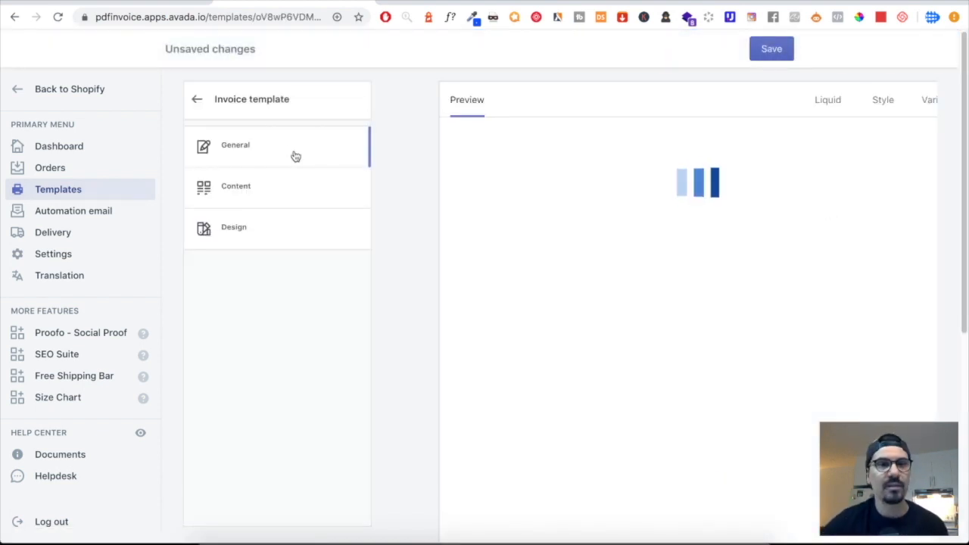
left_click(299, 159)
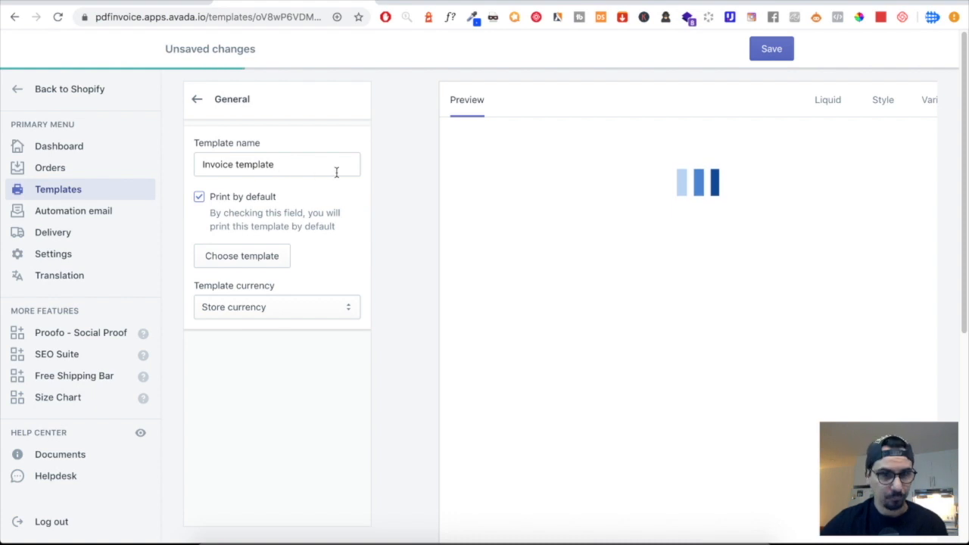
left_click_drag(333, 167, 156, 158)
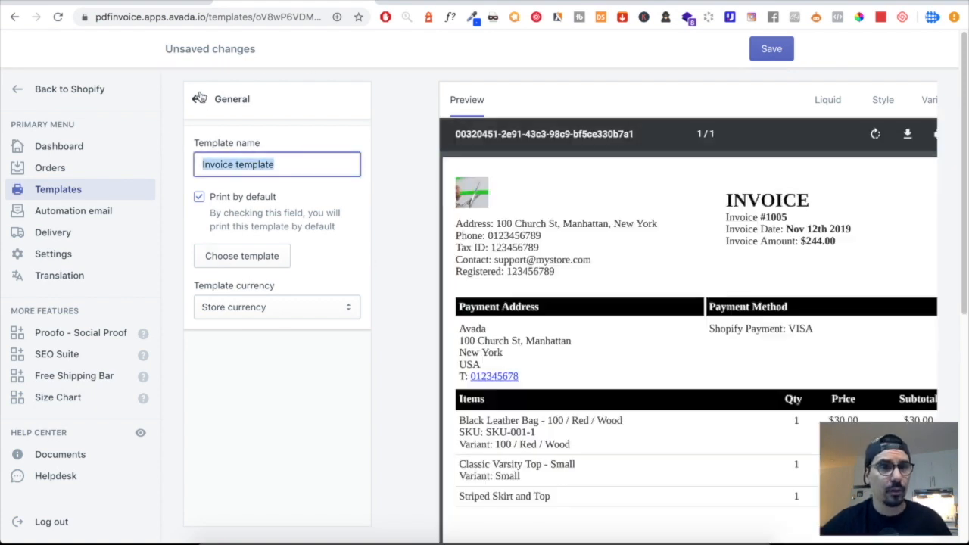
left_click(198, 99)
Browse the Invoice template's Content settings and return to its section list
left_click(227, 189)
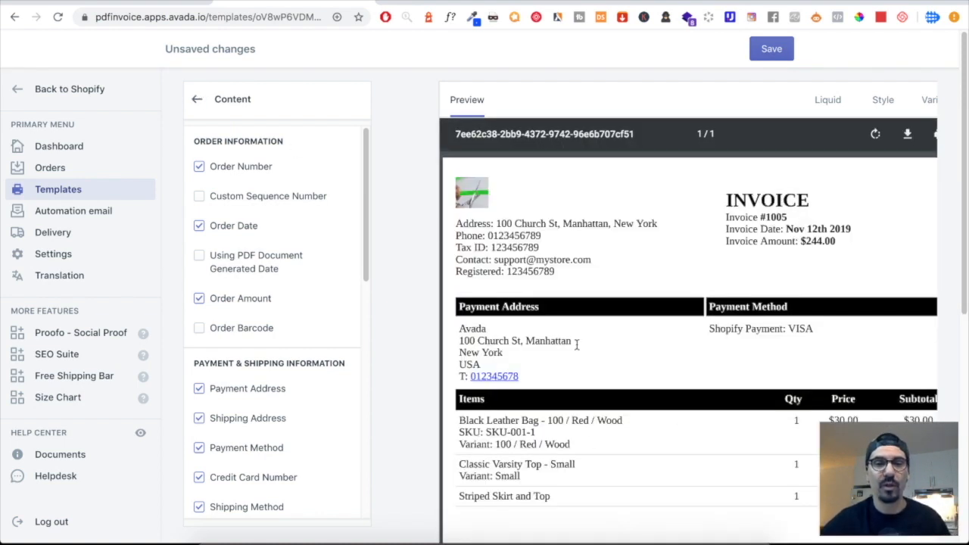
scroll(636, 363, "down", 5)
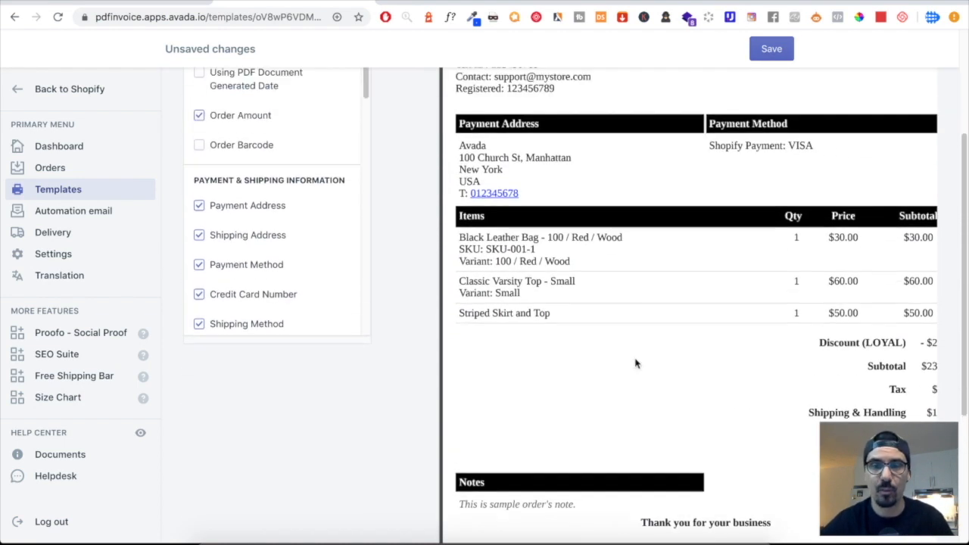
scroll(636, 363, "up", 5)
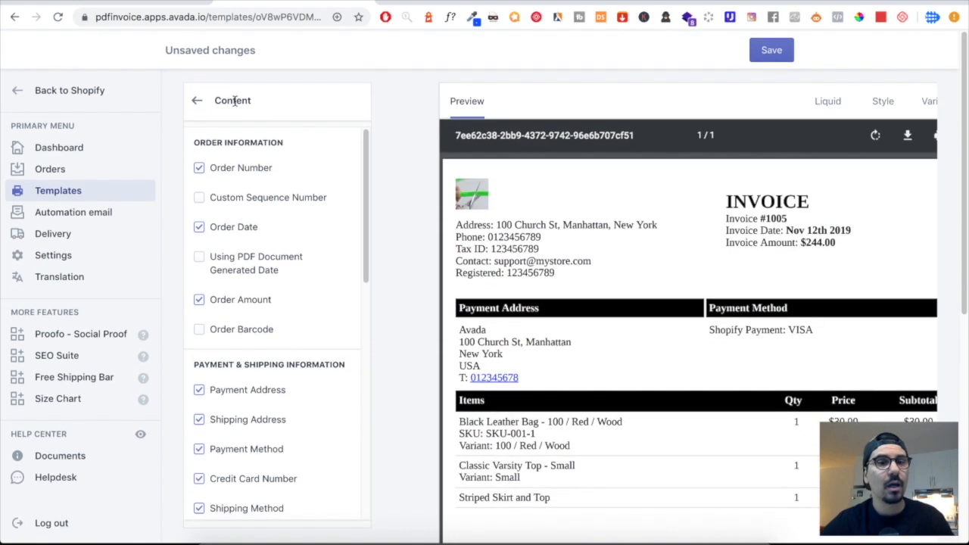
left_click(197, 100)
left_click(234, 230)
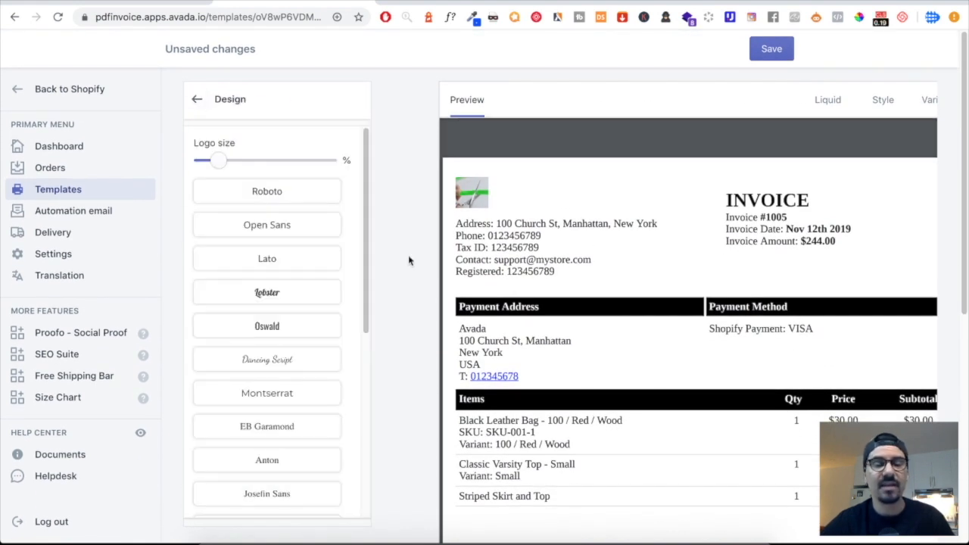
scroll(296, 422, "down", 5)
scroll(331, 402, "up", 5)
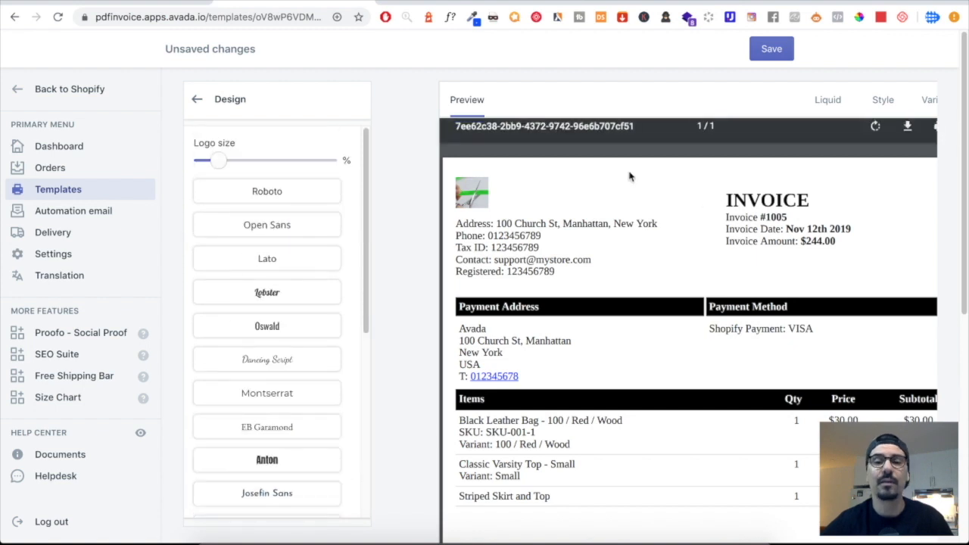
scroll(294, 432, "down", 5)
scroll(283, 474, "up", 5)
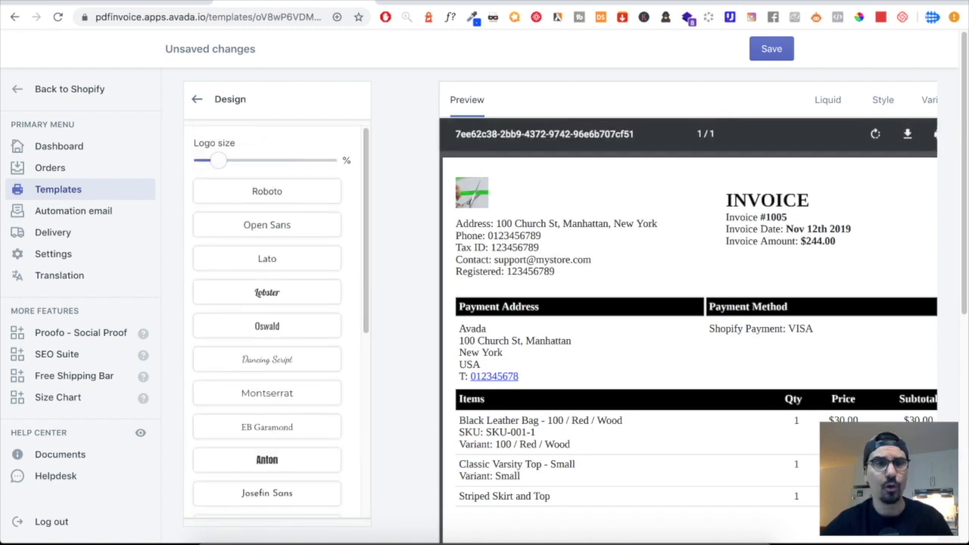
left_click(200, 99)
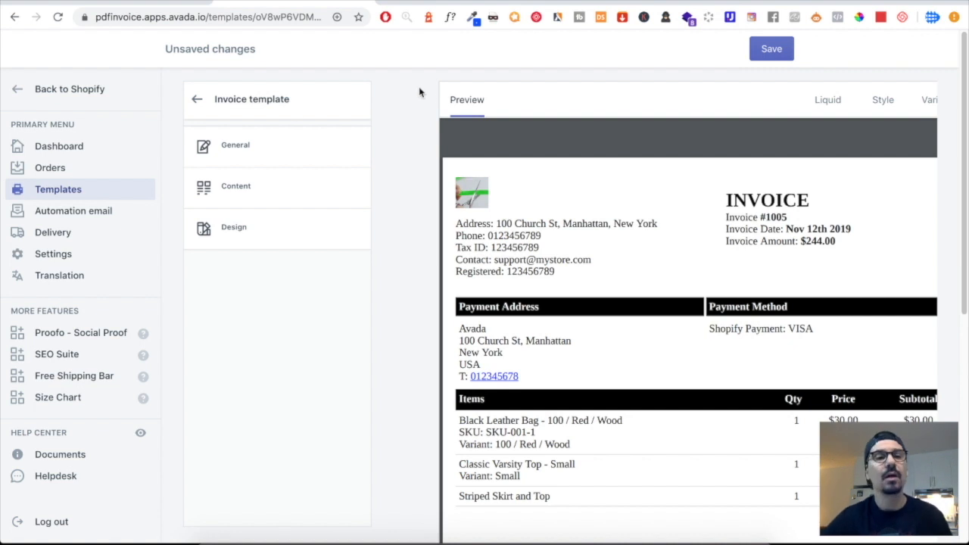
Switch on Enable on the Automation email page so customers receive the PDF by email
left_click(65, 215)
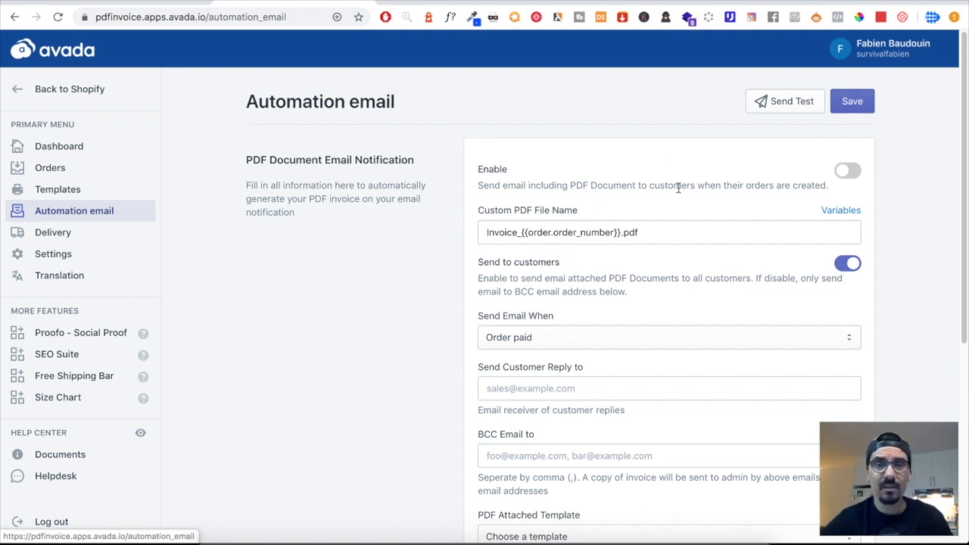
left_click_drag(473, 171, 510, 169)
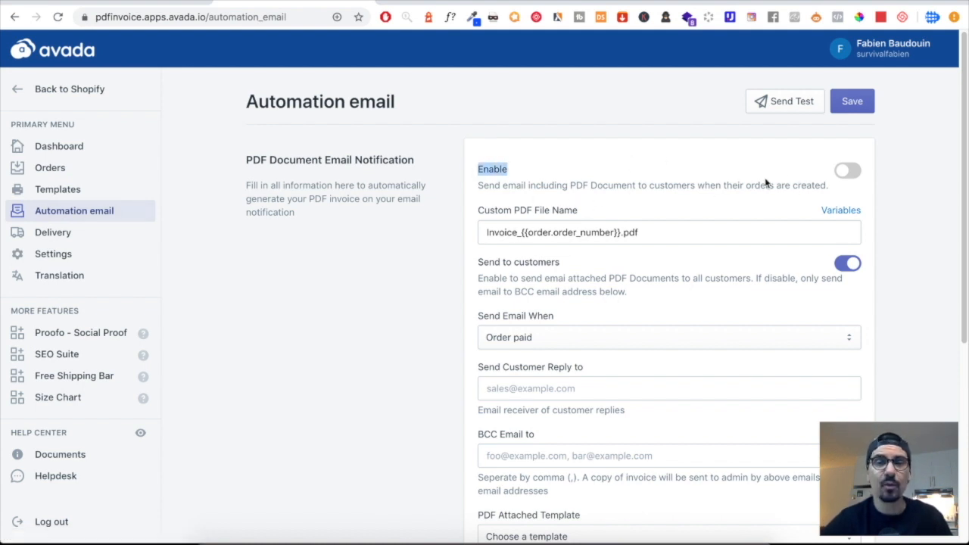
left_click(847, 171)
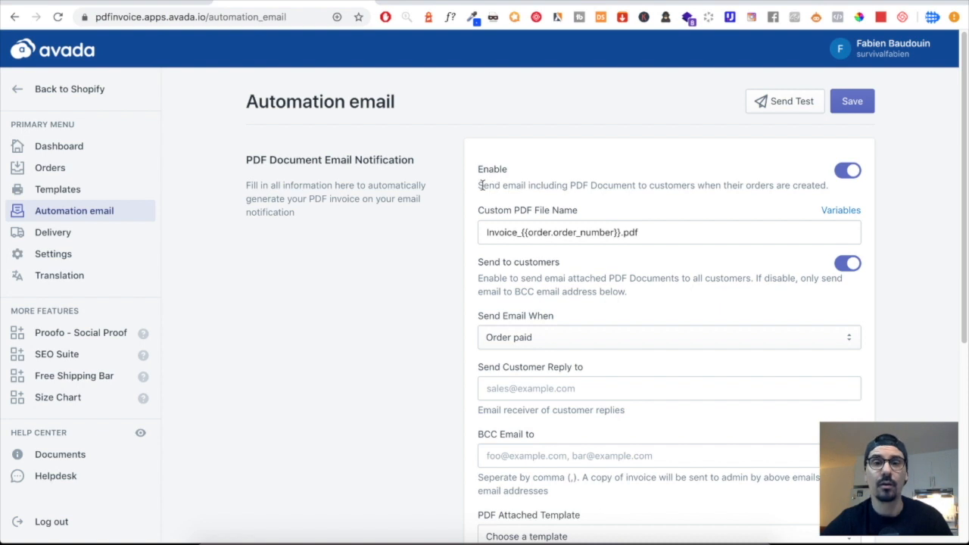
left_click_drag(479, 178, 776, 184)
left_click(737, 184)
left_click_drag(477, 184, 703, 182)
left_click(705, 182)
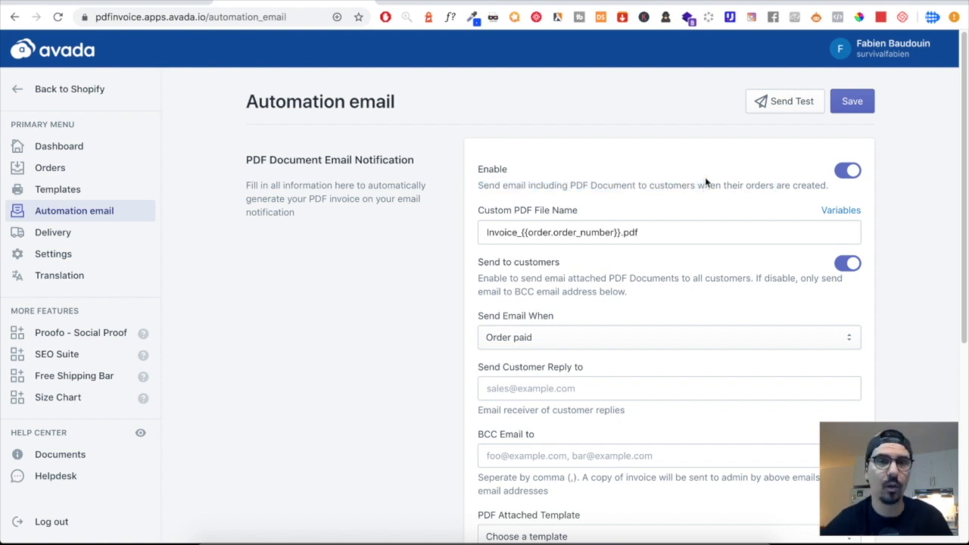
left_click_drag(554, 185, 628, 185)
left_click(609, 186)
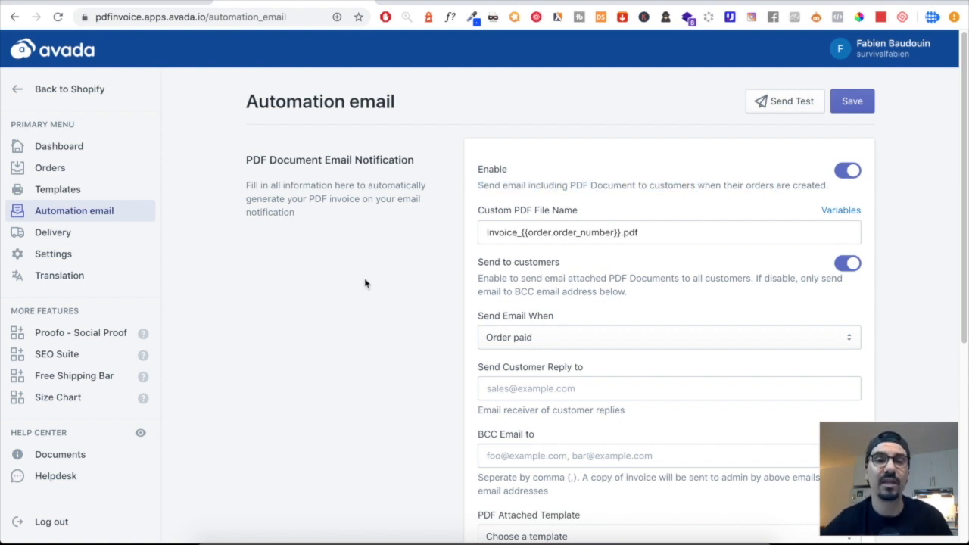
scroll(368, 280, "down", 1)
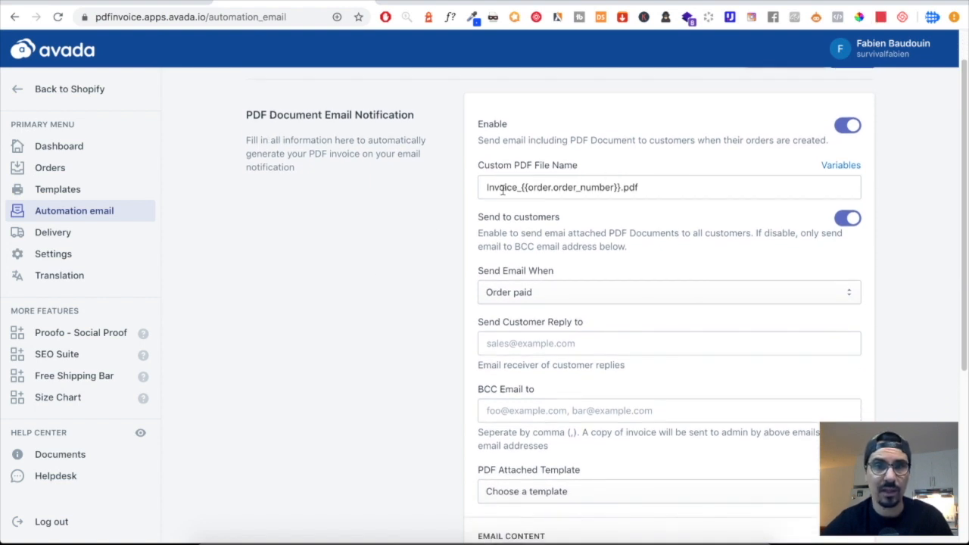
Rename the PDF file to Facture_{{order.order_number}}.pdf
left_click_drag(517, 188, 435, 182)
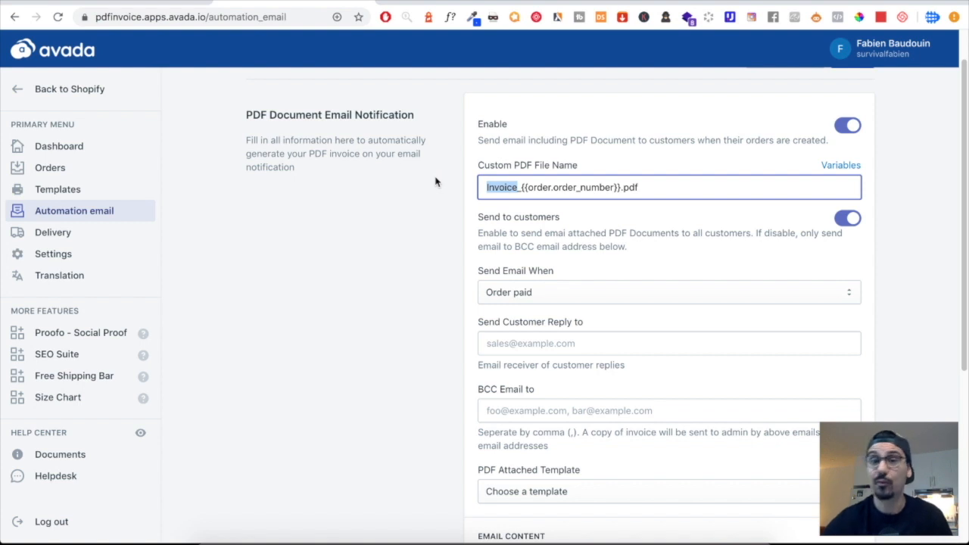
type("F")
type("ture")
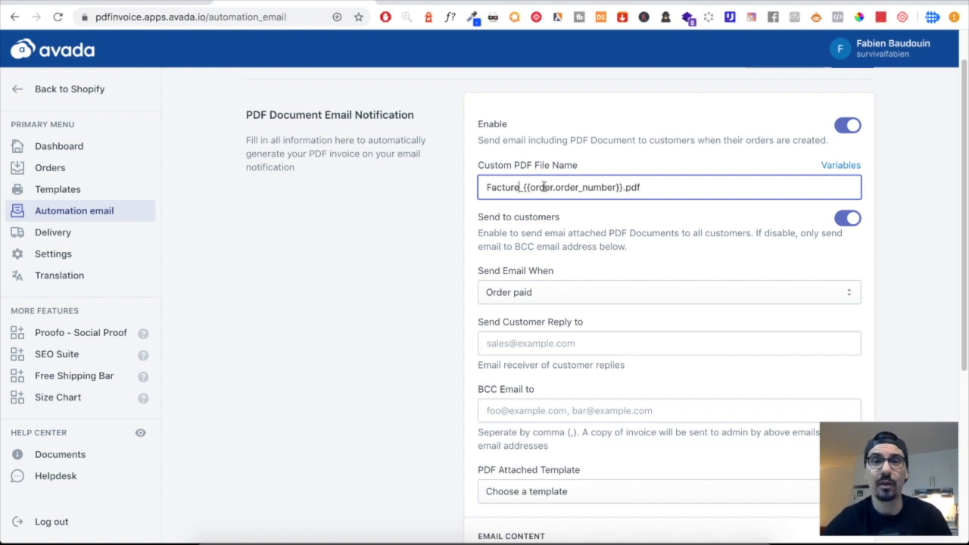
Replace 'Your Invoice' in the email subject with French 'Votre facture #{{ order…'
scroll(396, 262, "down", 1)
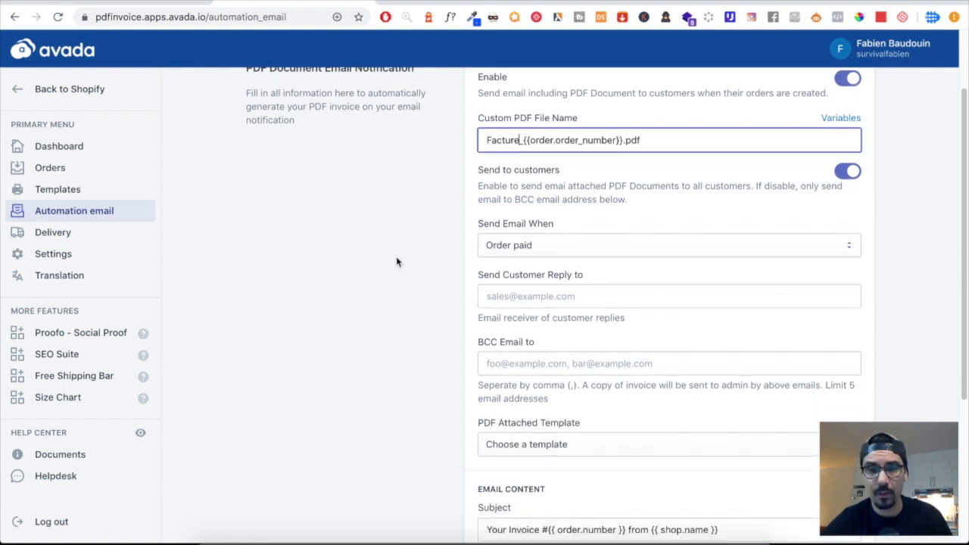
scroll(397, 257, "down", 5)
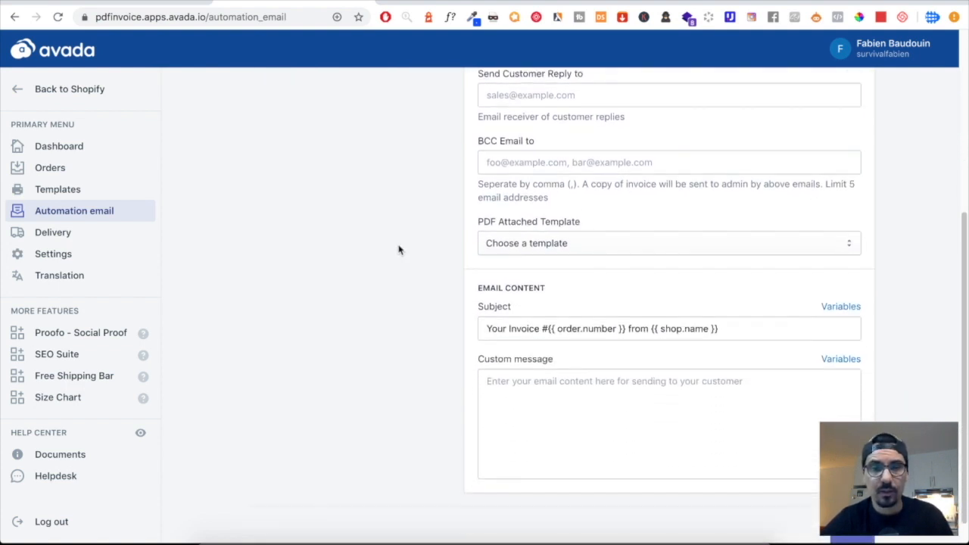
left_click_drag(539, 301, 418, 294)
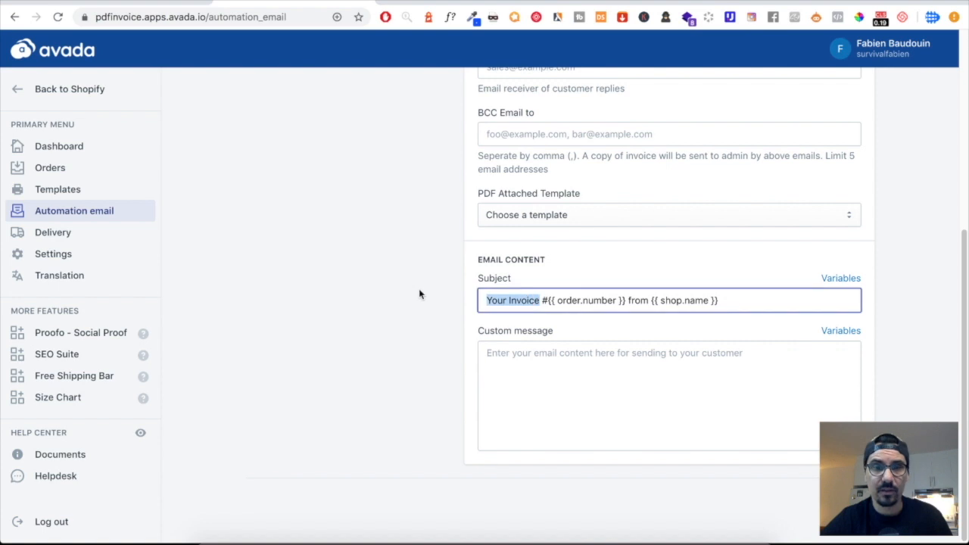
type("Votre")
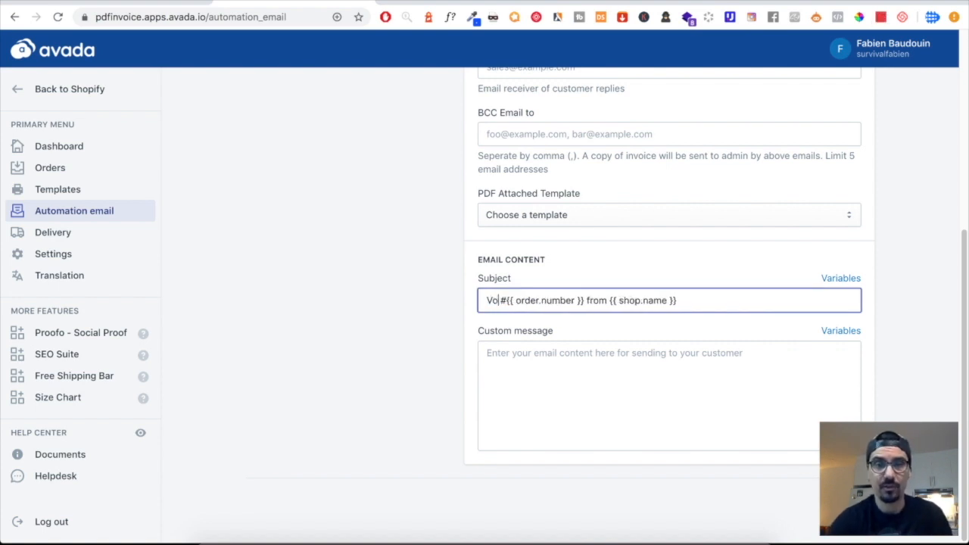
type(" facture #{{ or")
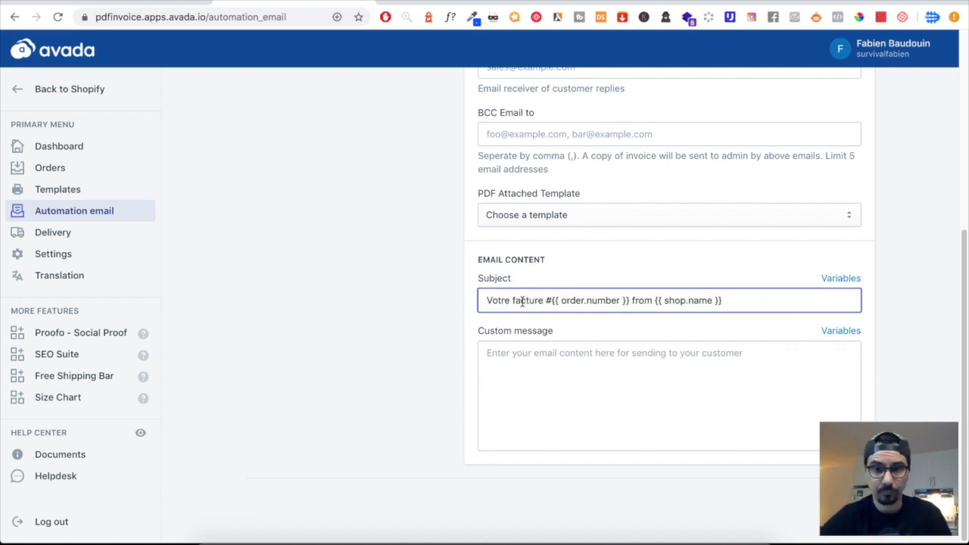
type("de")
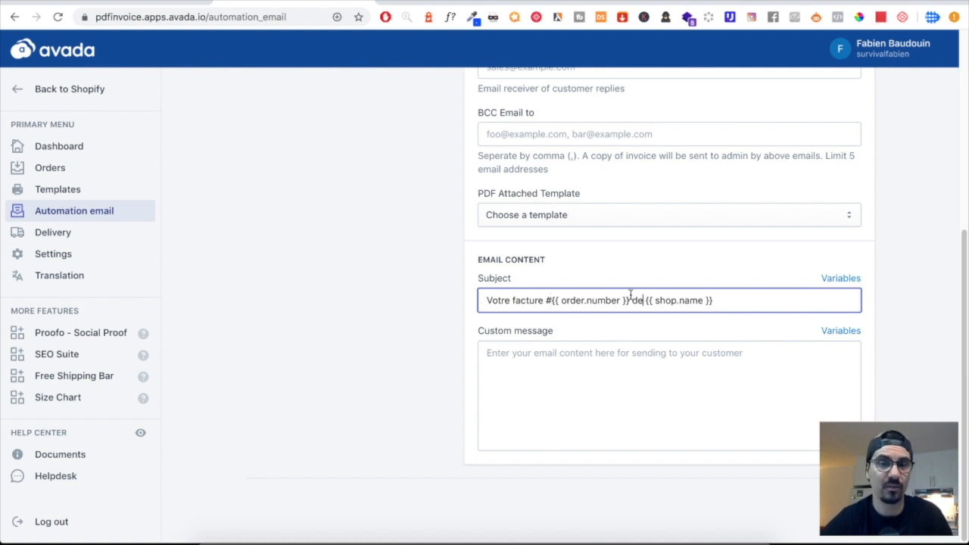
Type three lines of filler text into the Custom message
left_click(558, 413)
type("eroiajaerf")
key("Return")
type("aewrkfjasdlkfj")
key("Return")
type("safdkjsdaf")
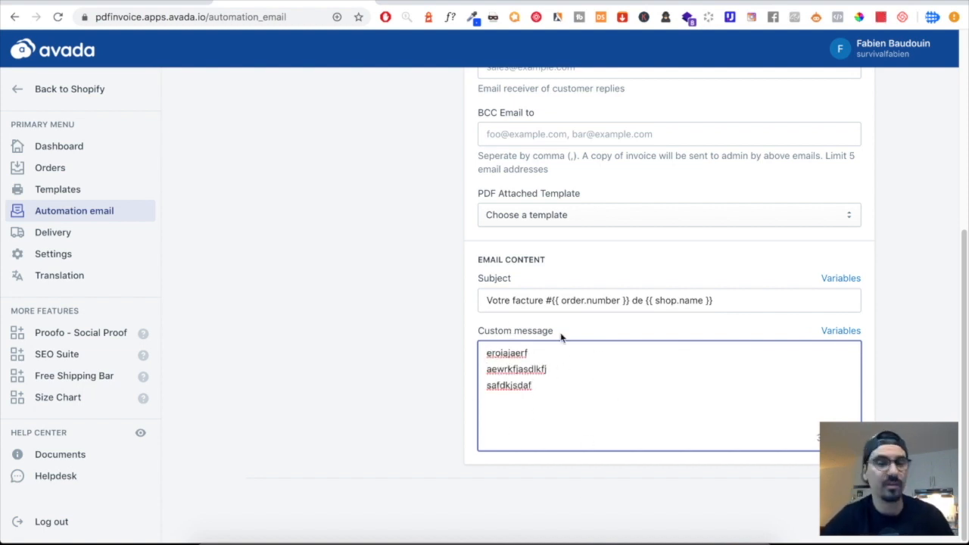
scroll(553, 352, "up", 5)
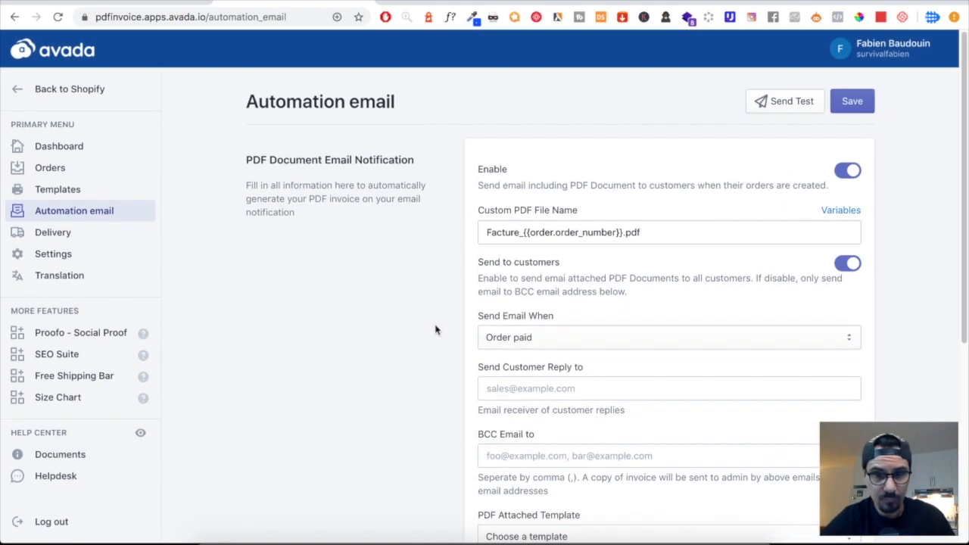
Keep Order paid as the Send Email When trigger
scroll(437, 331, "down", 3)
left_click(539, 230)
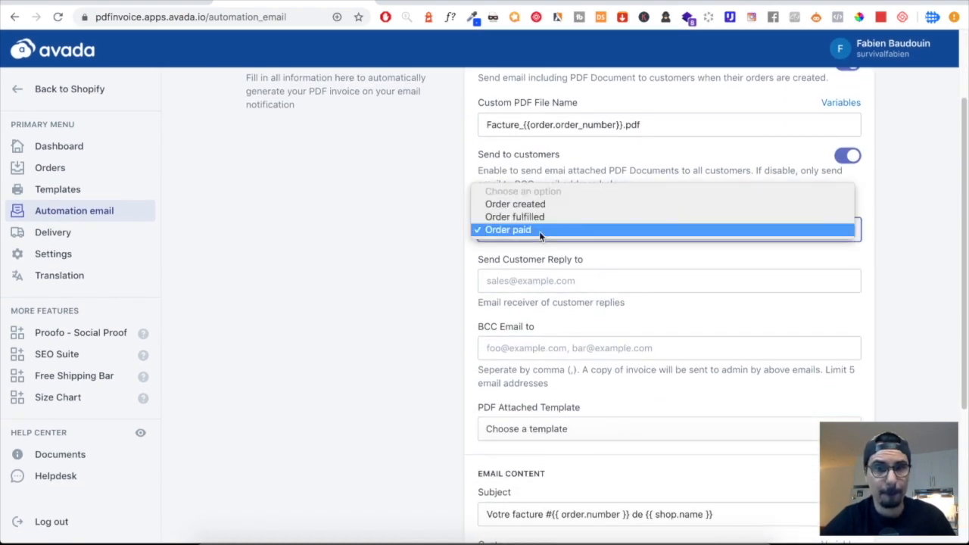
left_click(401, 309)
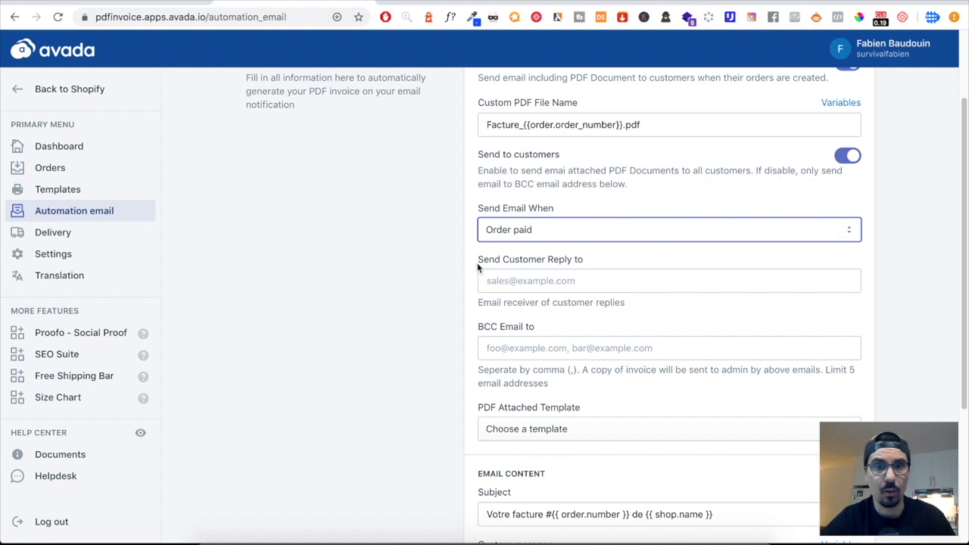
scroll(541, 250, "down", 1)
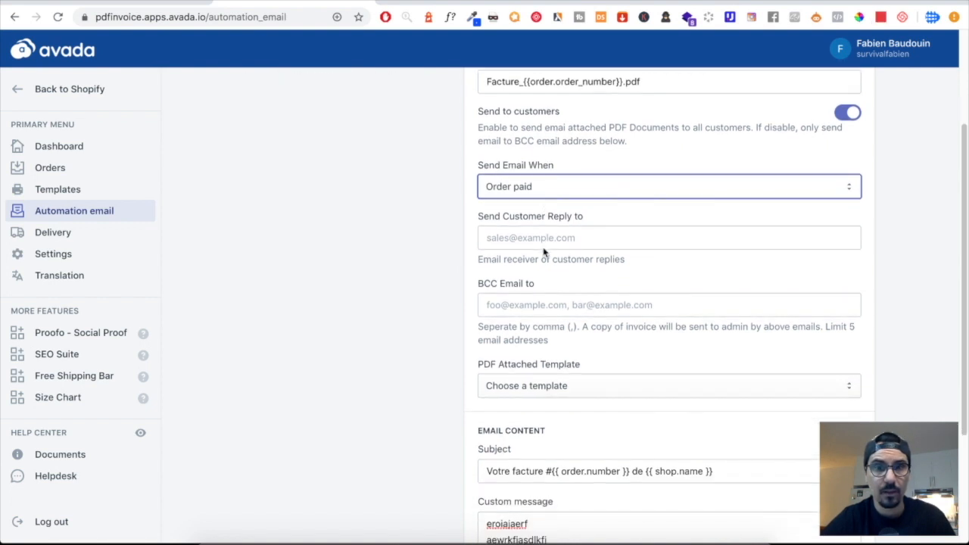
Enter a valid email address in the Send Customer Reply to field
left_click(491, 237)
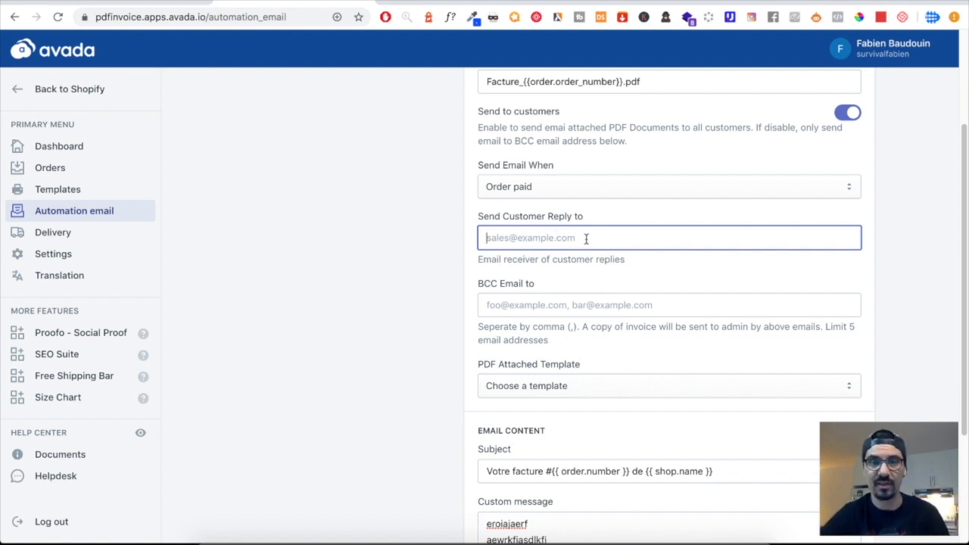
left_click(406, 260)
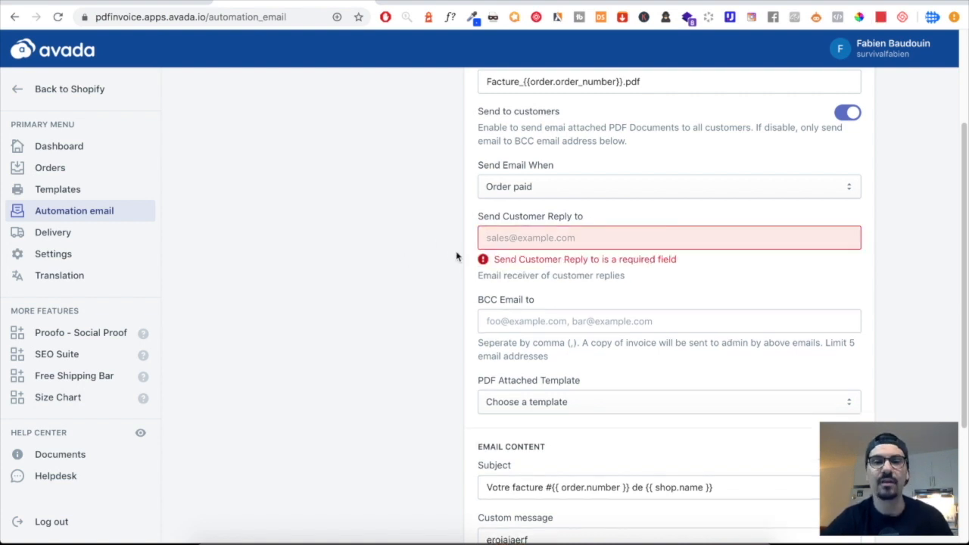
left_click(505, 234)
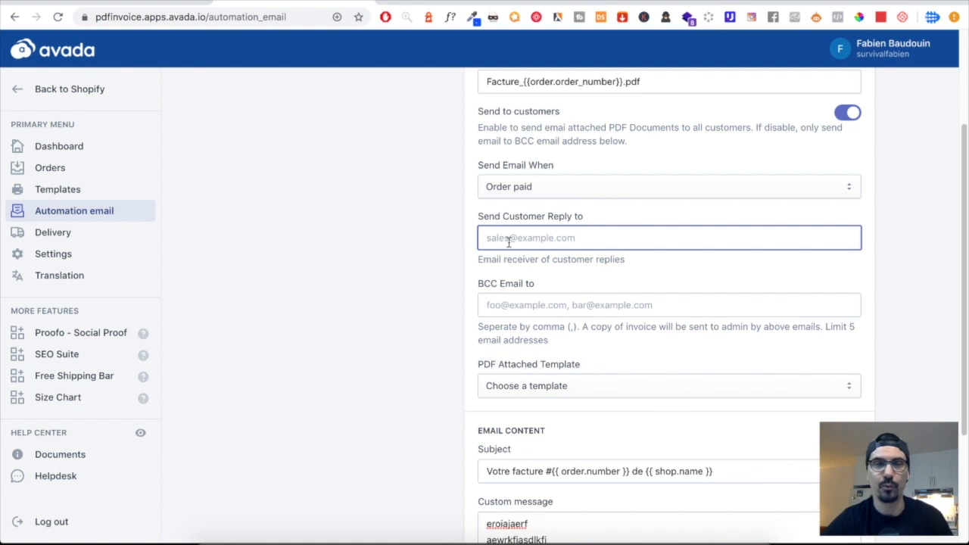
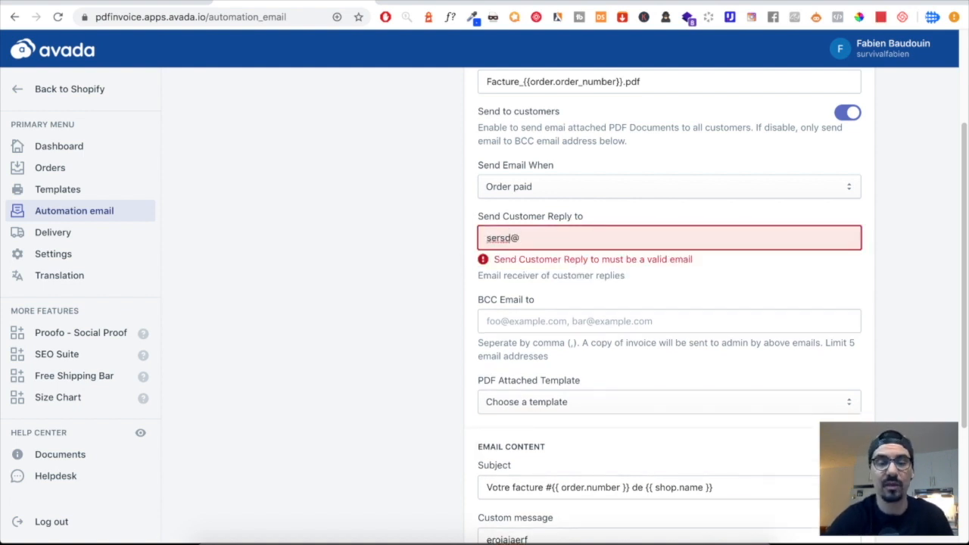
left_click(428, 243)
left_click_drag(620, 239, 400, 220)
left_click(403, 221)
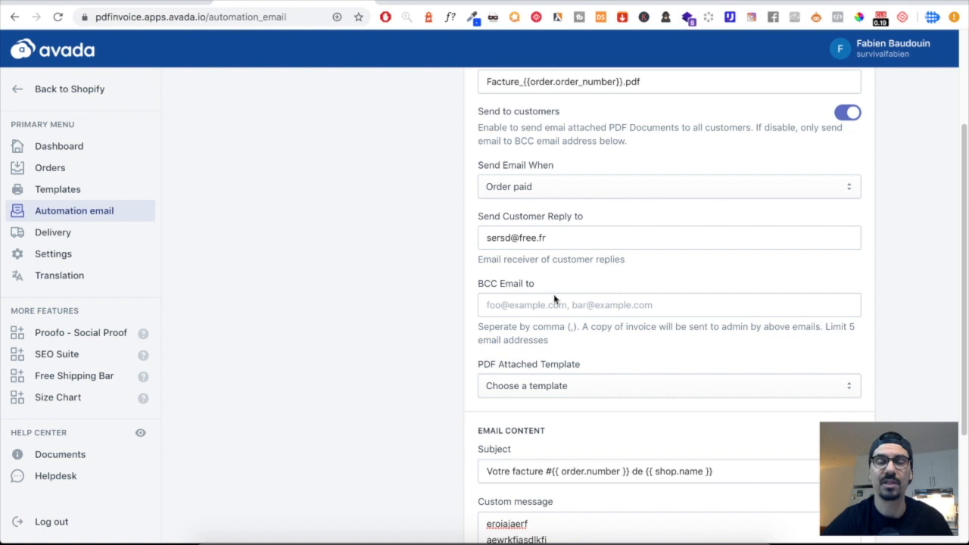
scroll(476, 256, "down", 4)
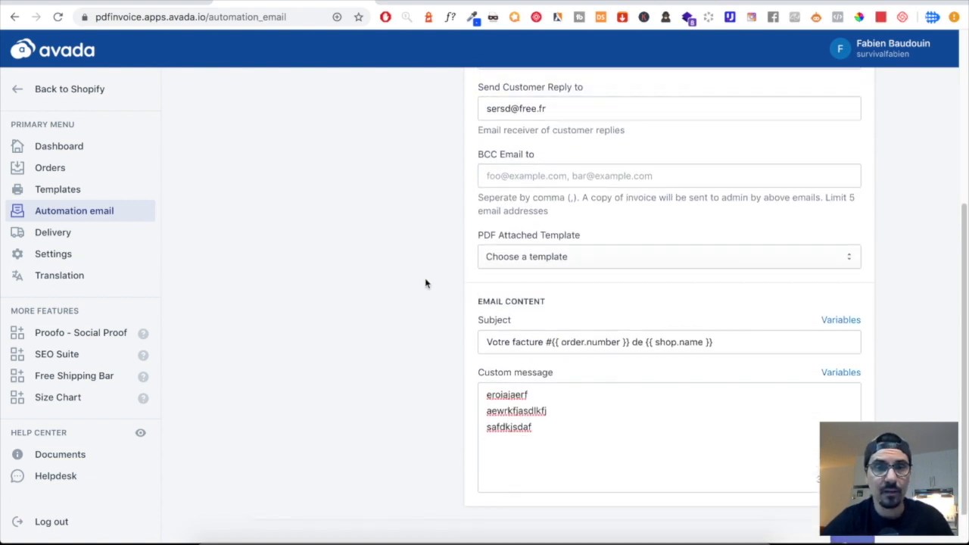
Set PDF Attached Template to Invoice template for the automation email
left_click(522, 258)
left_click(439, 305)
left_click(491, 258)
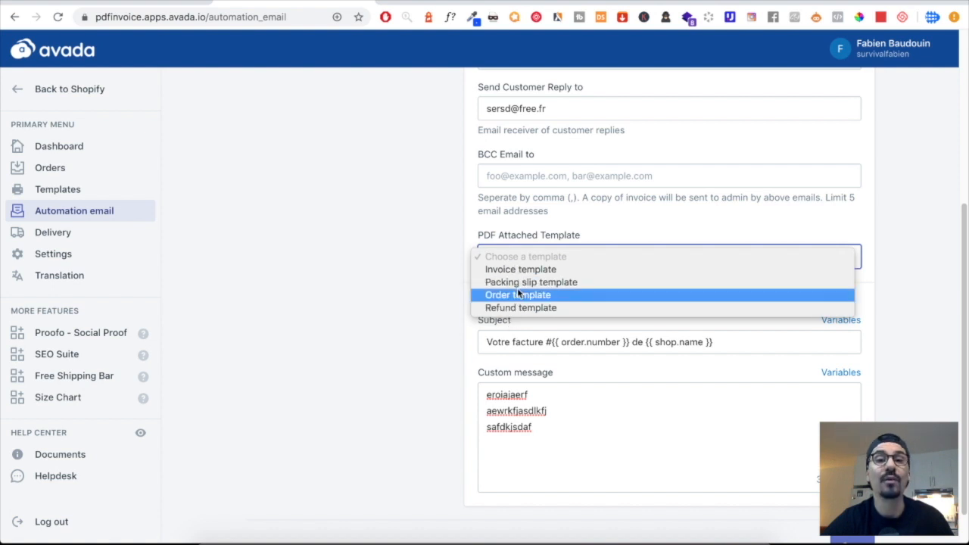
left_click(417, 277)
left_click_drag(508, 234, 585, 236)
left_click(533, 253)
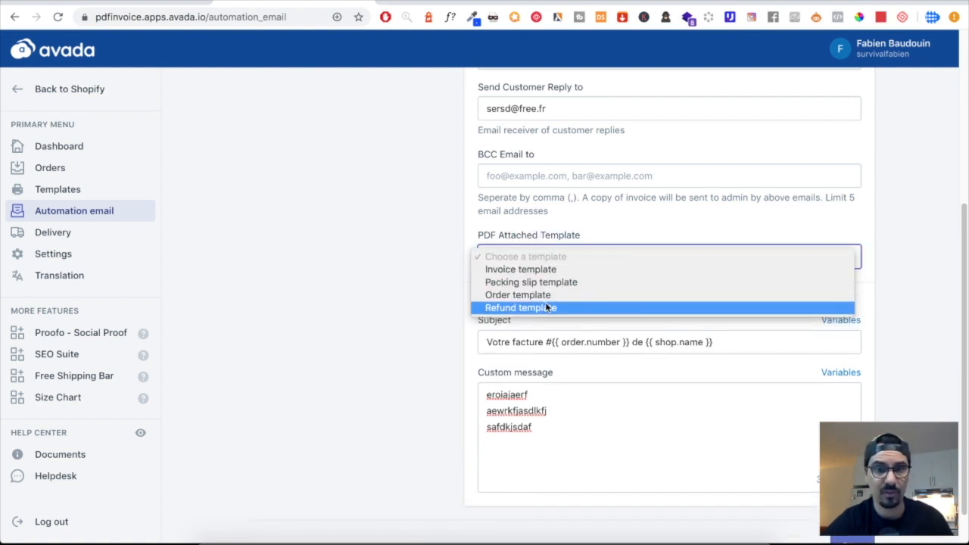
left_click(550, 270)
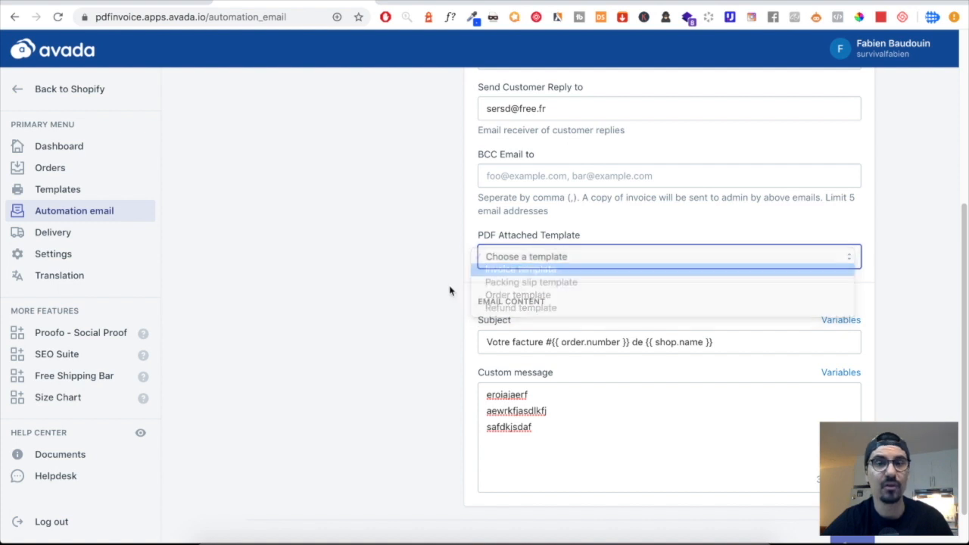
scroll(519, 261, "up", 1)
scroll(530, 273, "up", 2)
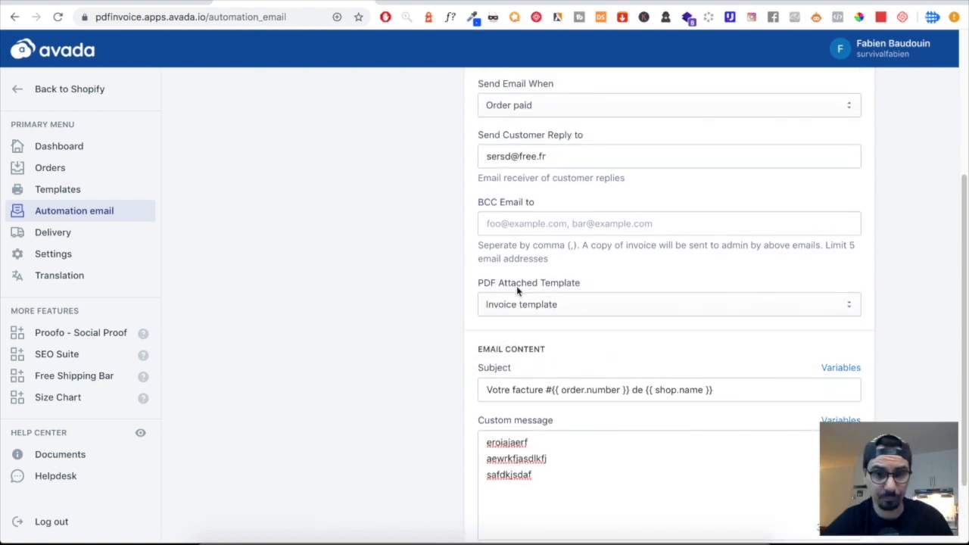
scroll(543, 259, "down", 2)
scroll(530, 295, "down", 1)
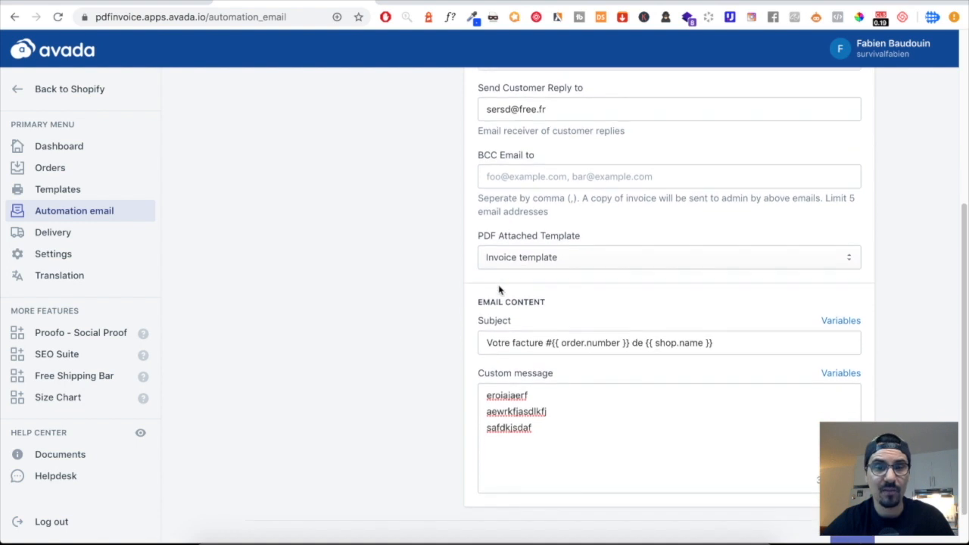
scroll(504, 262, "up", 5)
scroll(534, 301, "up", 2)
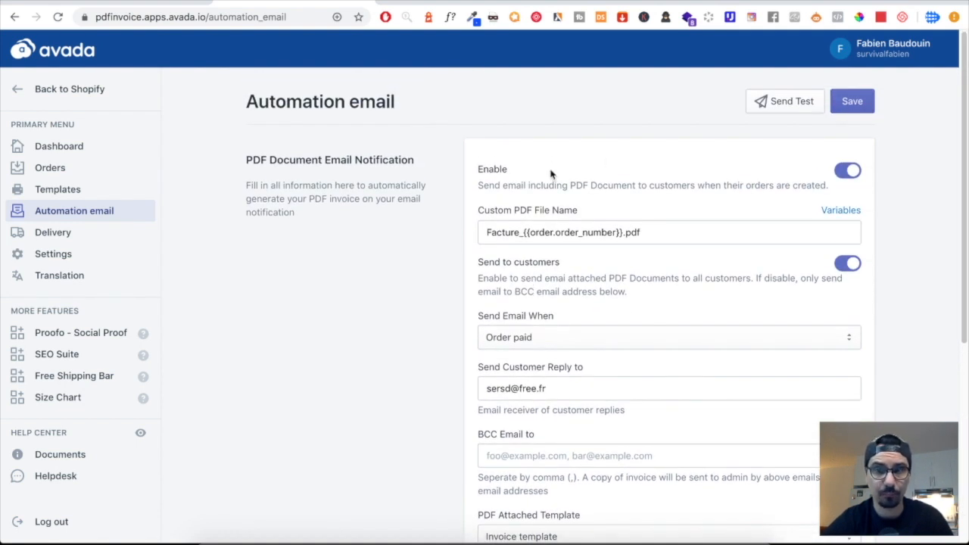
Save the automation email settings so the email notification update is confirmed
left_click(842, 105)
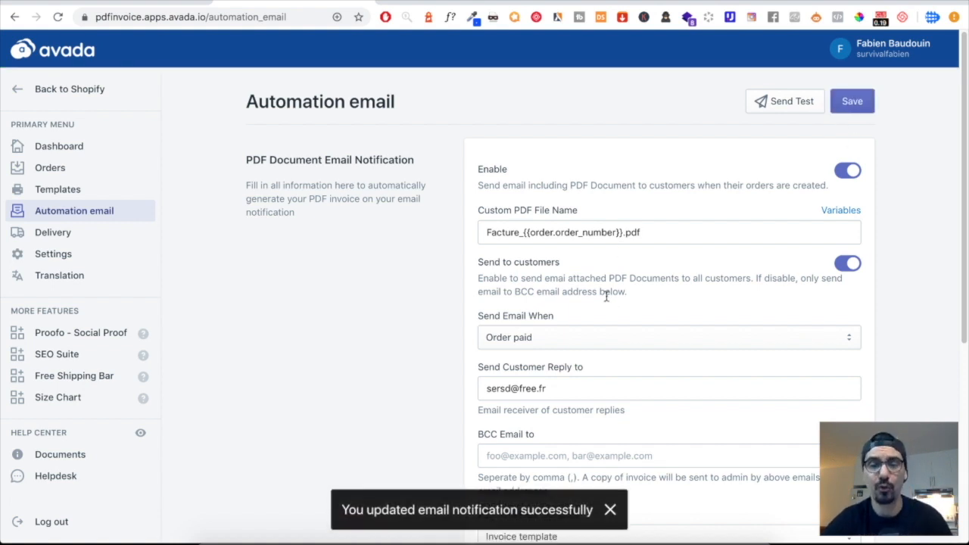
scroll(607, 301, "down", 5)
scroll(628, 255, "up", 5)
scroll(666, 288, "down", 3)
scroll(685, 317, "up", 3)
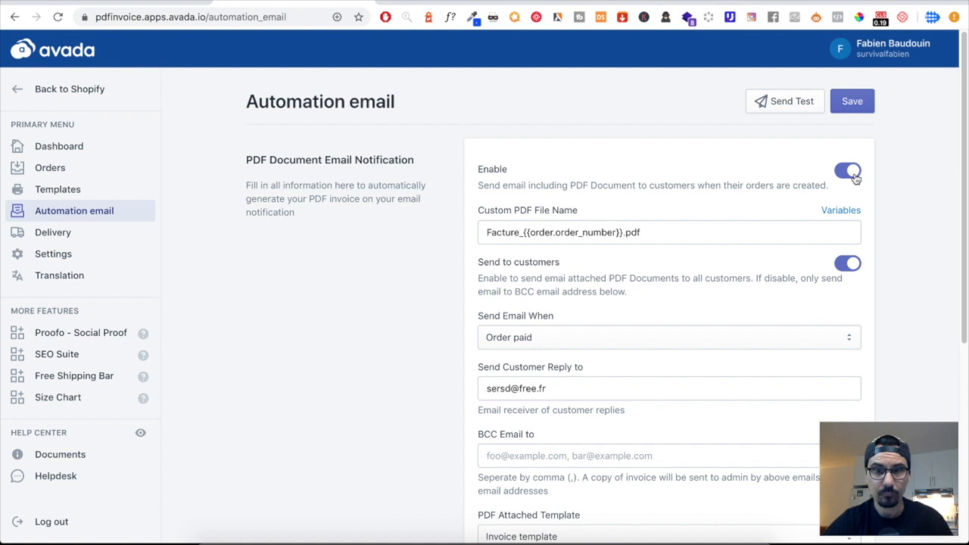
Go to the Manage deliveries page, which shows no deliveries yet
left_click_drag(588, 185, 620, 184)
left_click(617, 185)
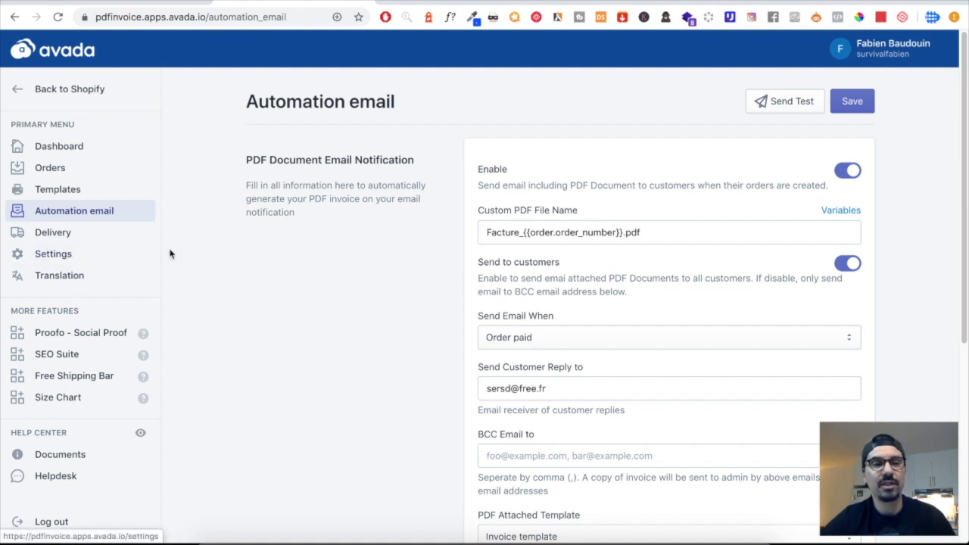
left_click(73, 237)
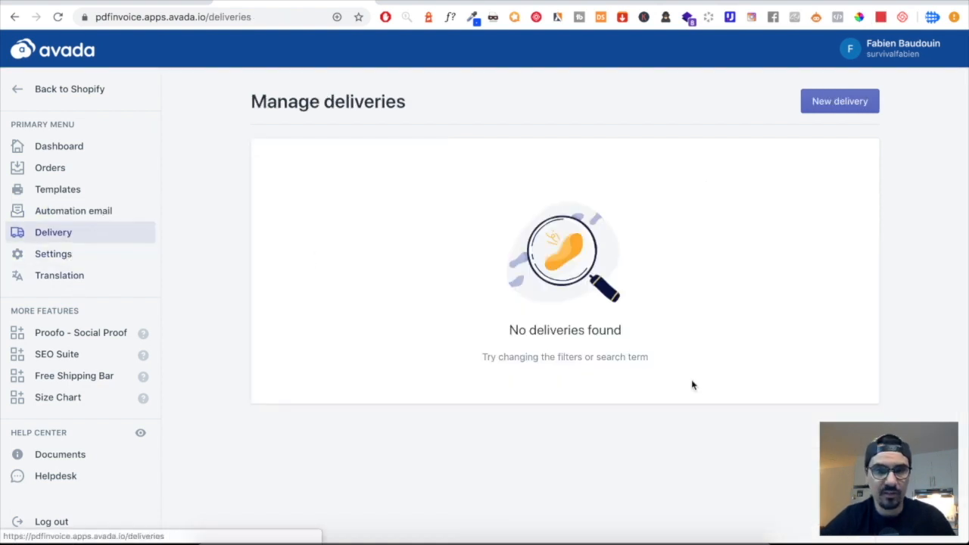
Open the store Settings page and scroll through the Store details
left_click(53, 257)
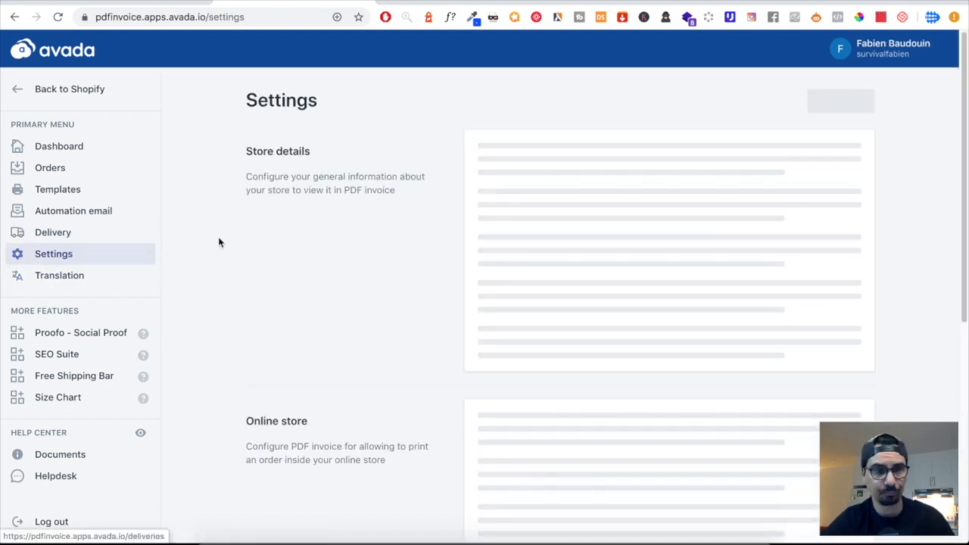
scroll(273, 239, "down", 2)
scroll(274, 239, "up", 2)
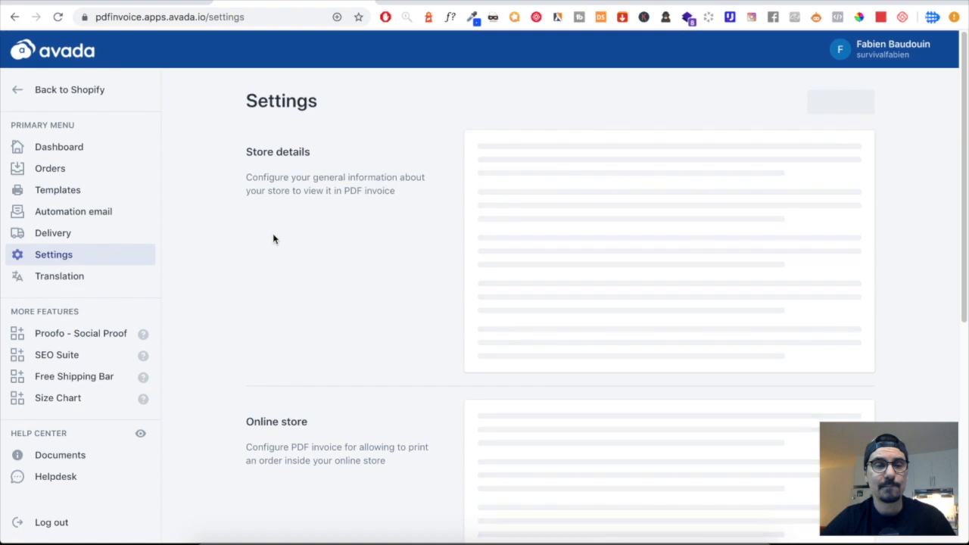
scroll(346, 252, "down", 2)
scroll(444, 286, "up", 2)
scroll(432, 281, "down", 1)
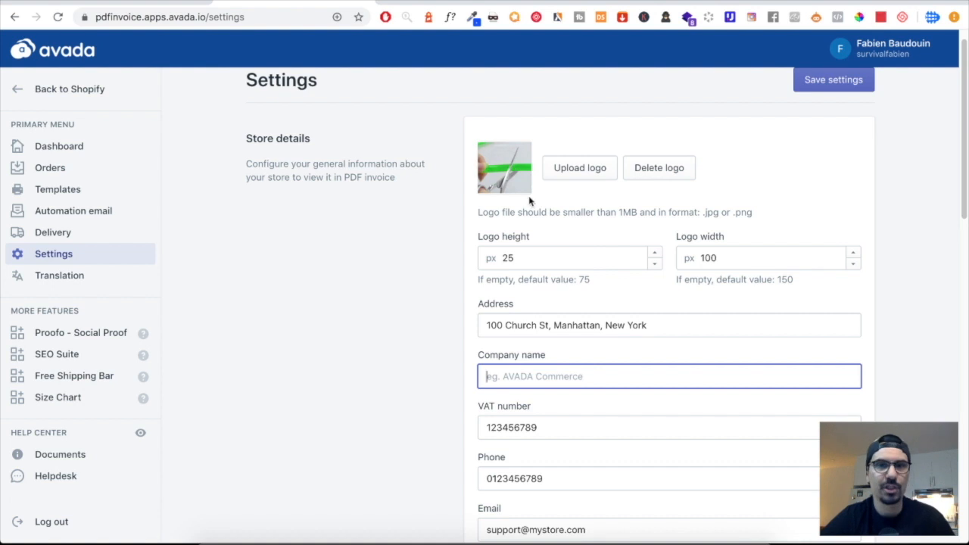
scroll(530, 174, "up", 1)
scroll(457, 192, "down", 4)
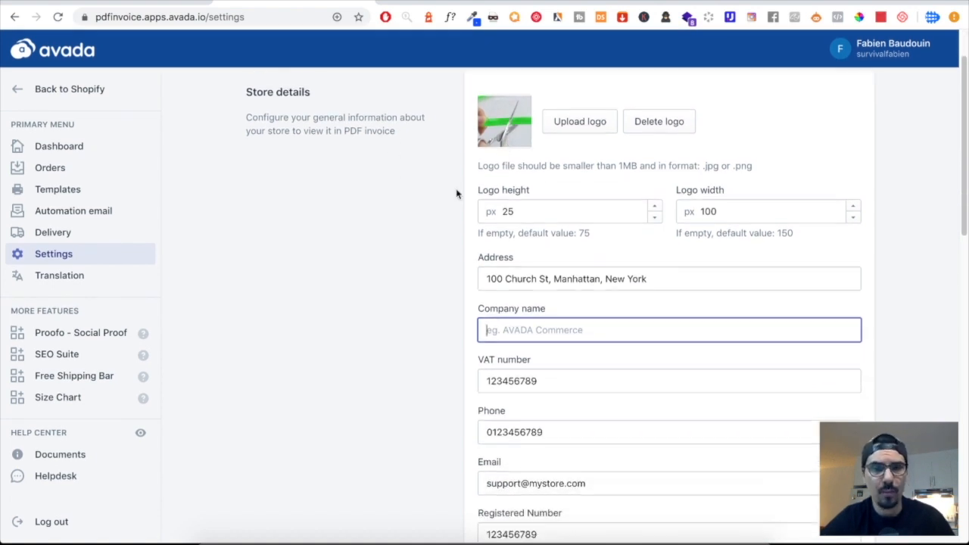
scroll(547, 237, "up", 3)
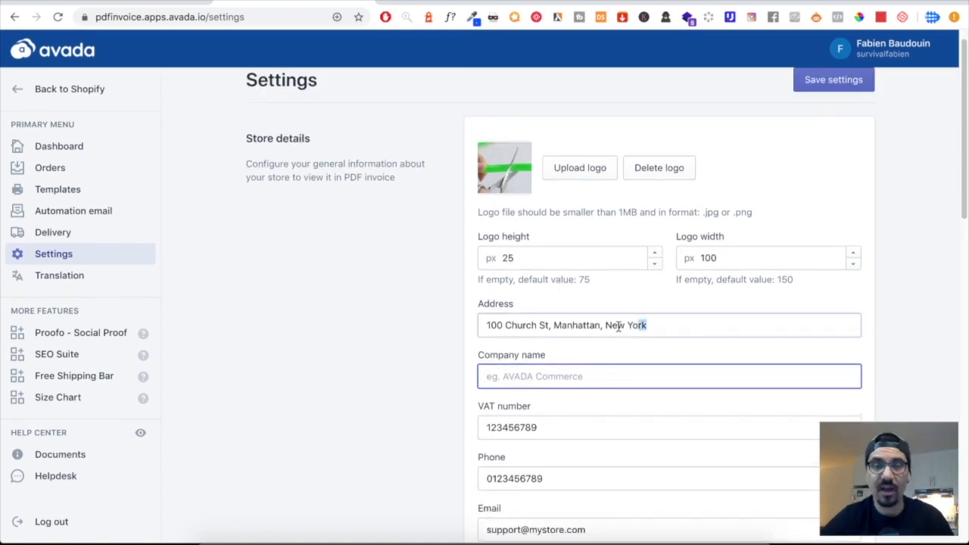
Review the store address and VAT number in Store details
left_click_drag(633, 324, 451, 329)
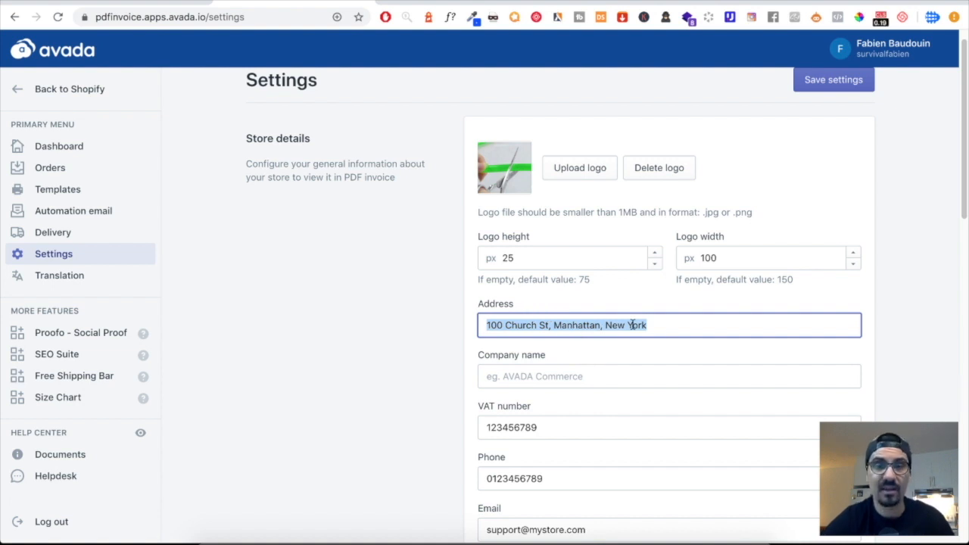
scroll(590, 326, "down", 2)
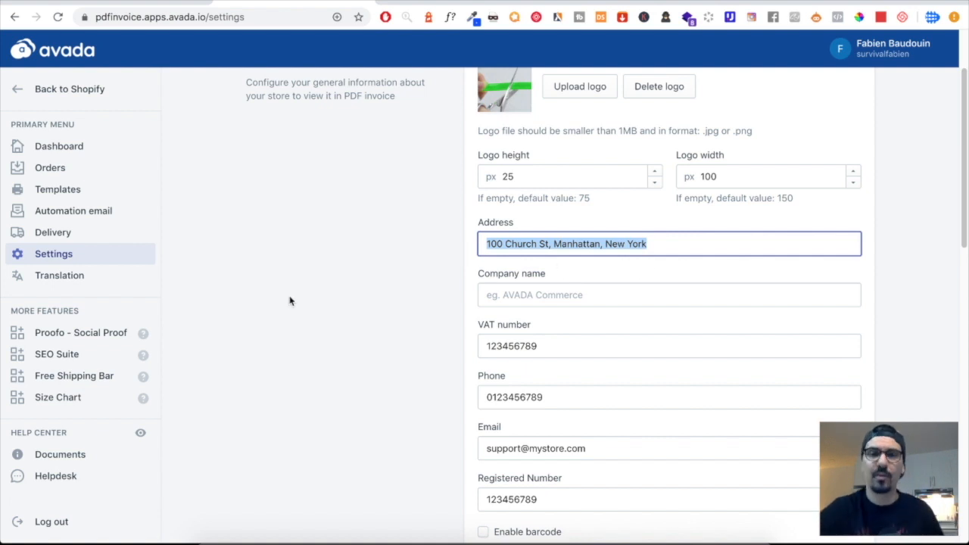
left_click(446, 269)
left_click_drag(669, 244, 371, 234)
scroll(372, 243, "down", 1)
left_click_drag(581, 282, 414, 280)
left_click(414, 280)
left_click_drag(627, 287, 401, 276)
left_click(411, 279)
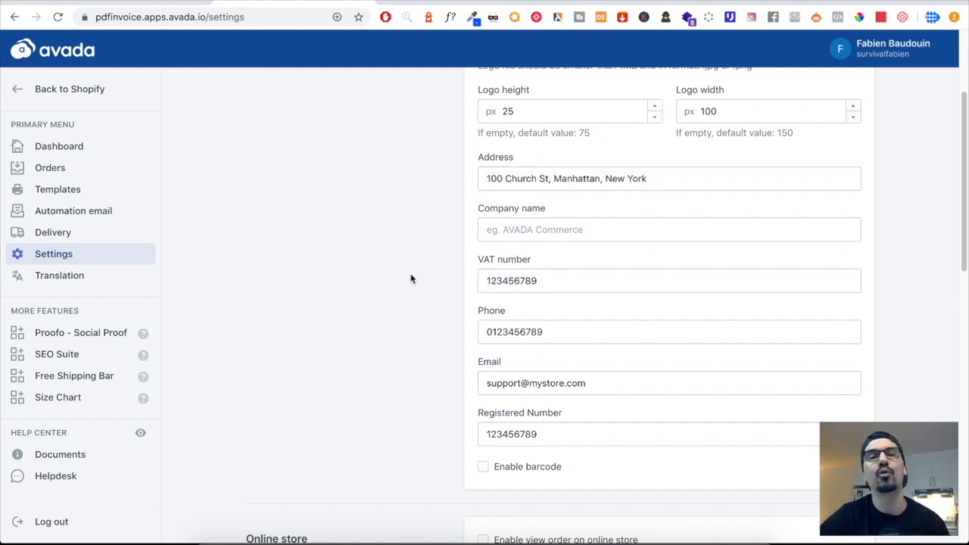
left_click_drag(584, 283, 401, 258)
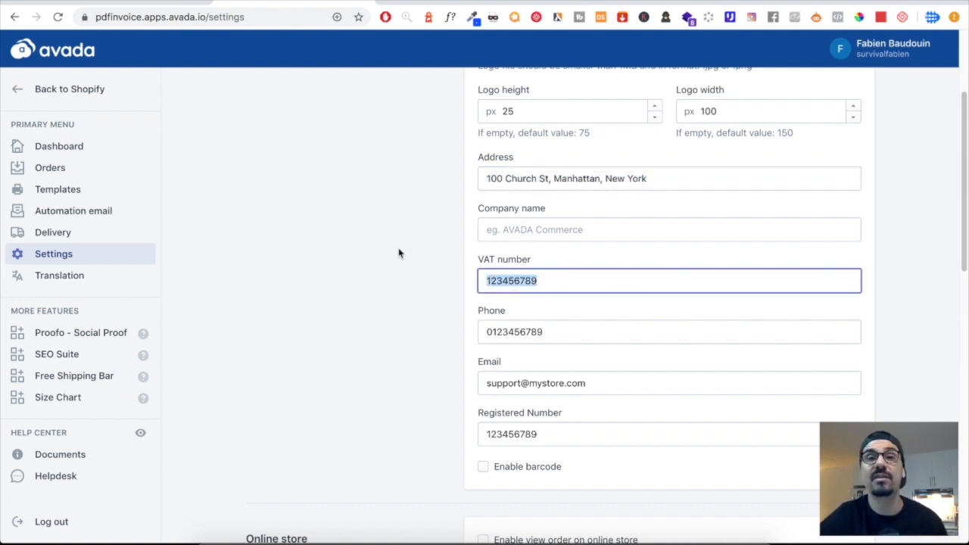
left_click(441, 308)
Review the store phone number, email address and Registered Number
left_click_drag(576, 334, 385, 326)
left_click(379, 374)
left_click_drag(637, 382, 439, 381)
left_click(419, 401)
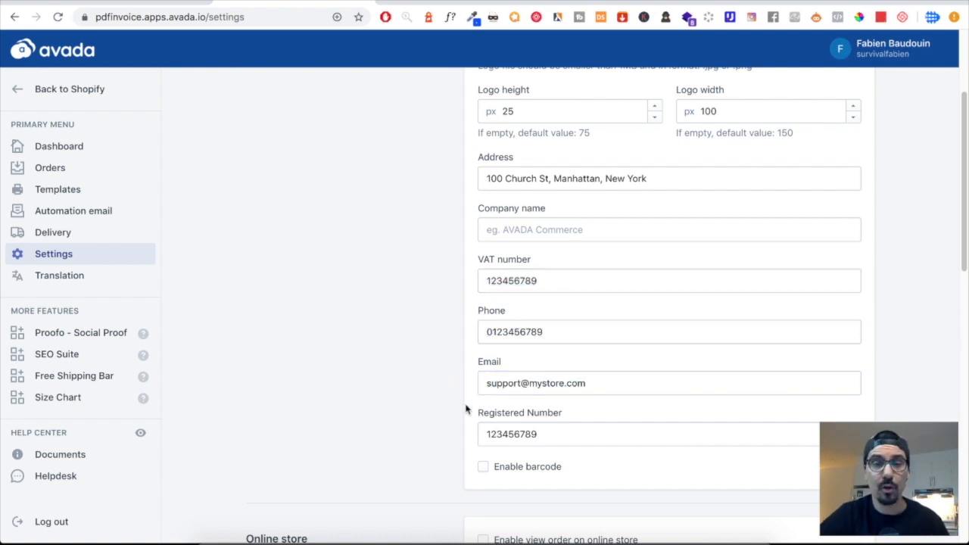
left_click_drag(585, 439, 374, 432)
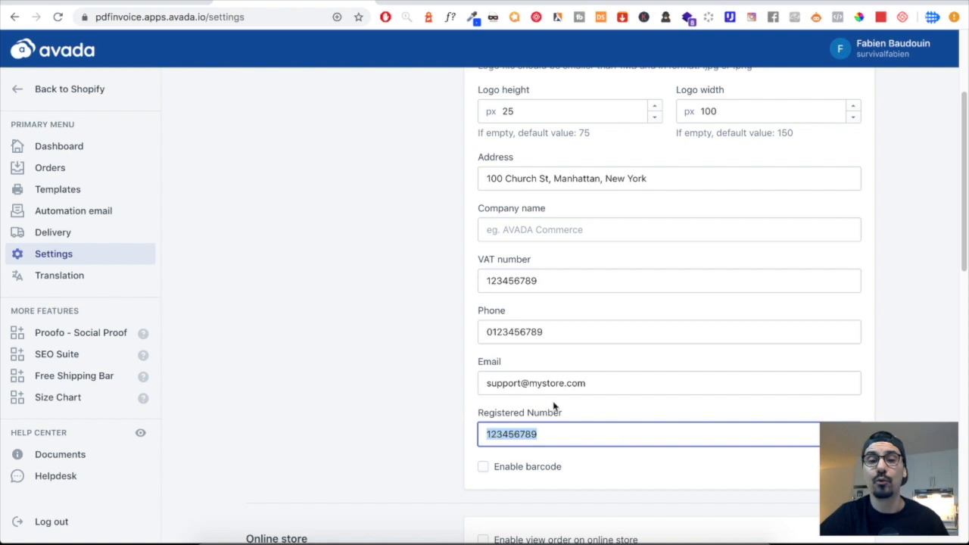
Scroll down past the print template choice, left unchanged, to the Email notification integration section
scroll(326, 406, "down", 3)
scroll(345, 349, "down", 3)
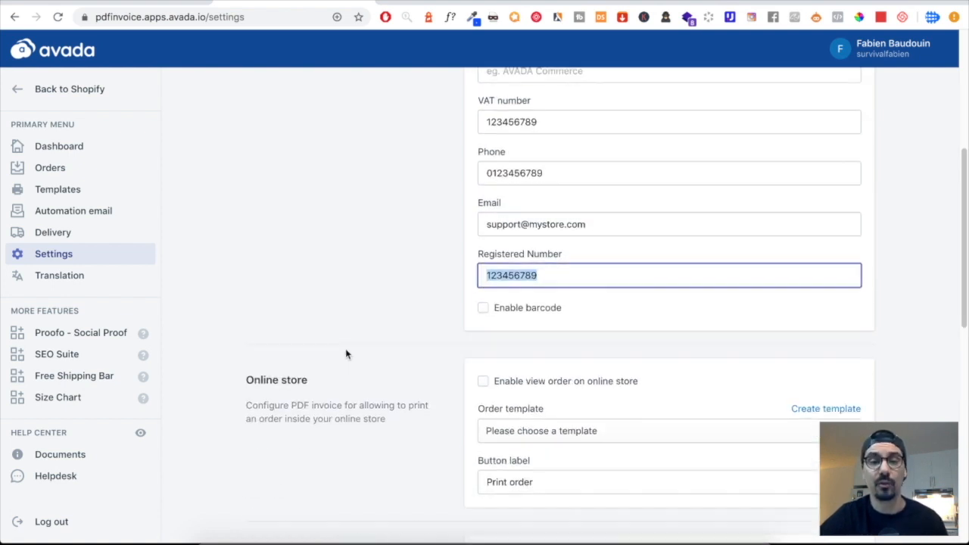
scroll(353, 342, "down", 2)
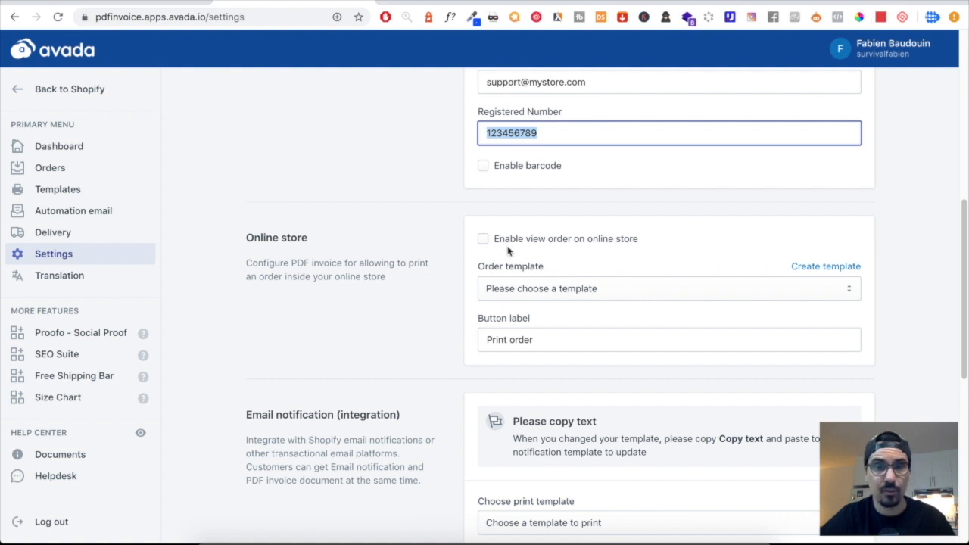
scroll(441, 326, "down", 5)
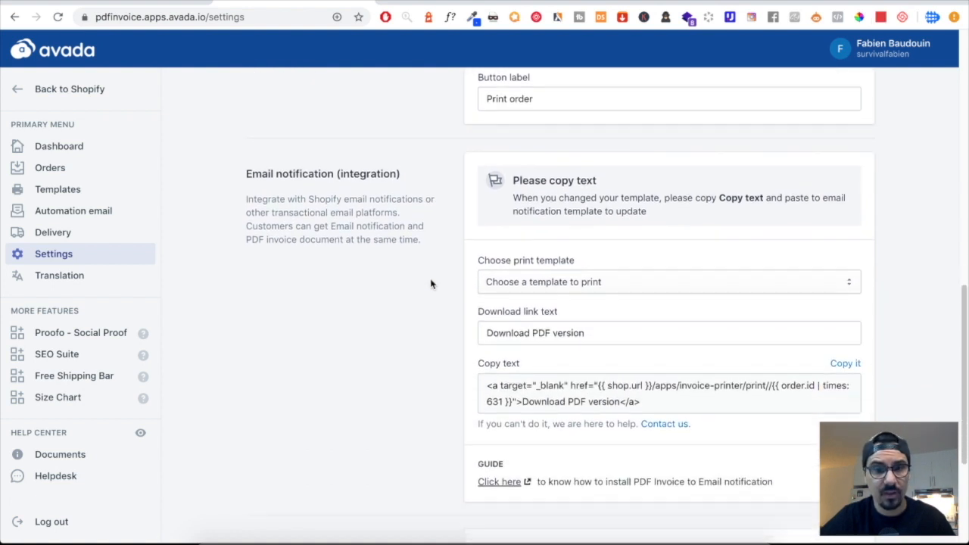
scroll(431, 283, "down", 1)
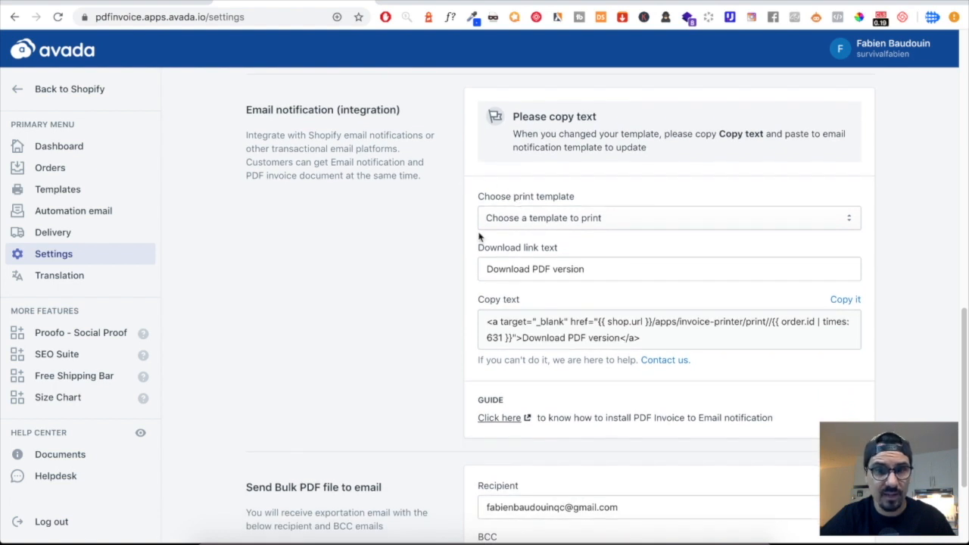
left_click(516, 223)
left_click(425, 252)
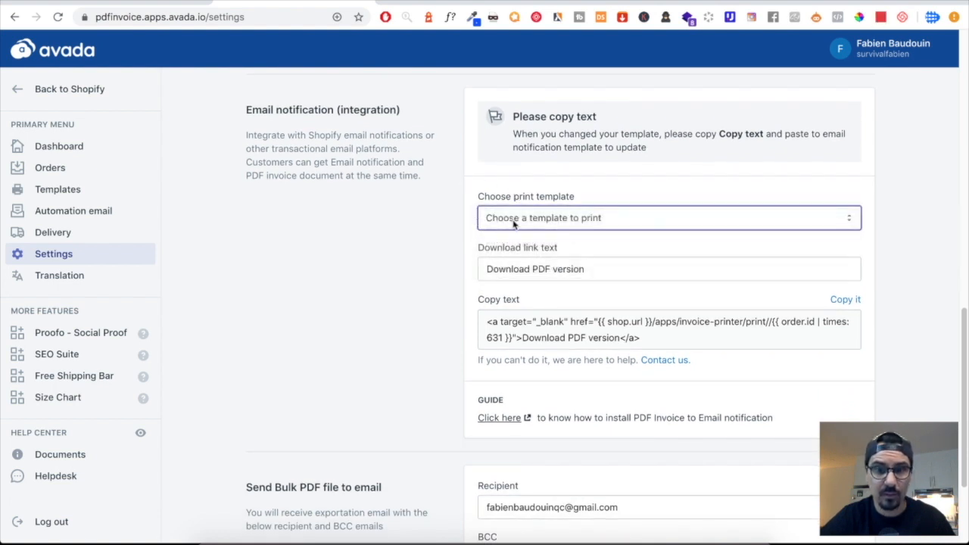
scroll(446, 285, "down", 2)
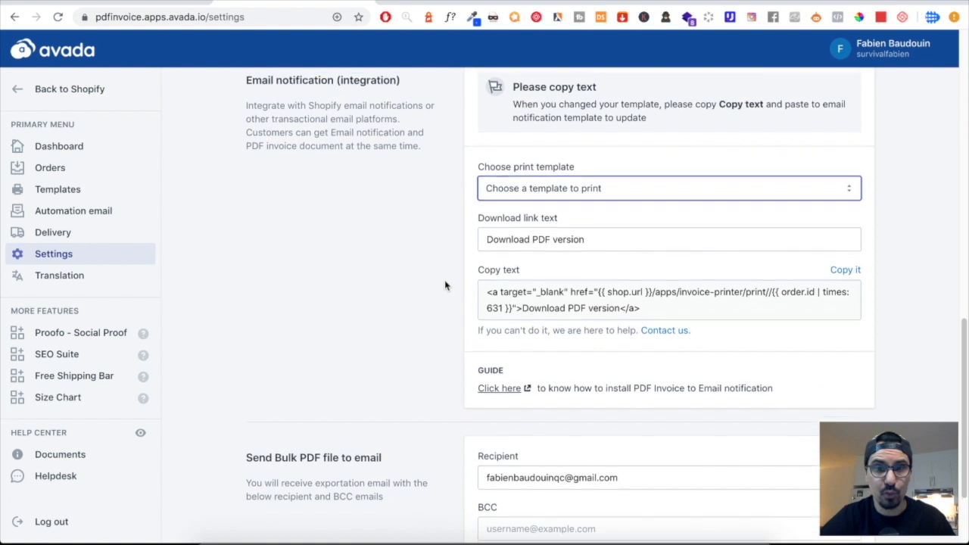
scroll(447, 286, "up", 1)
scroll(446, 285, "up", 1)
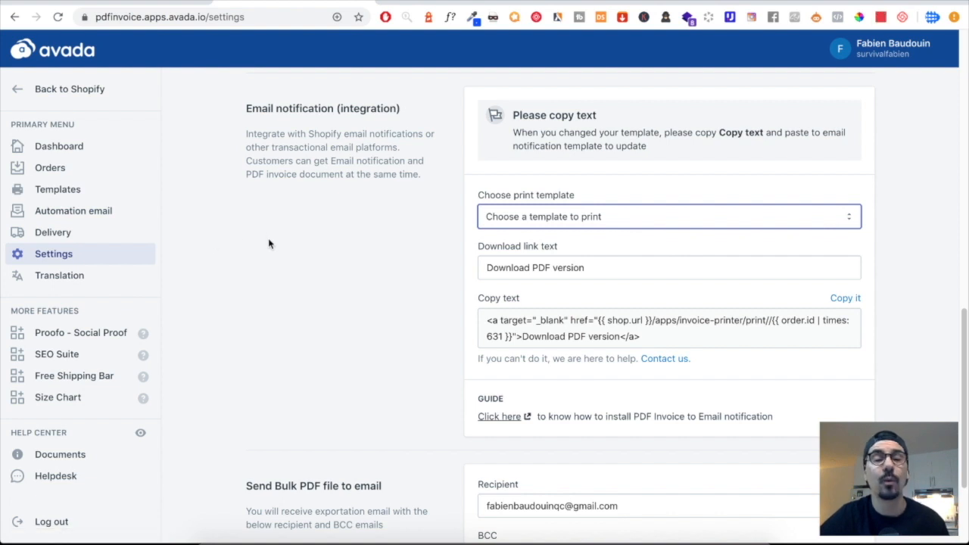
Delete the extra trailing characters from the Send Bulk PDF recipient email address
scroll(391, 303, "down", 4)
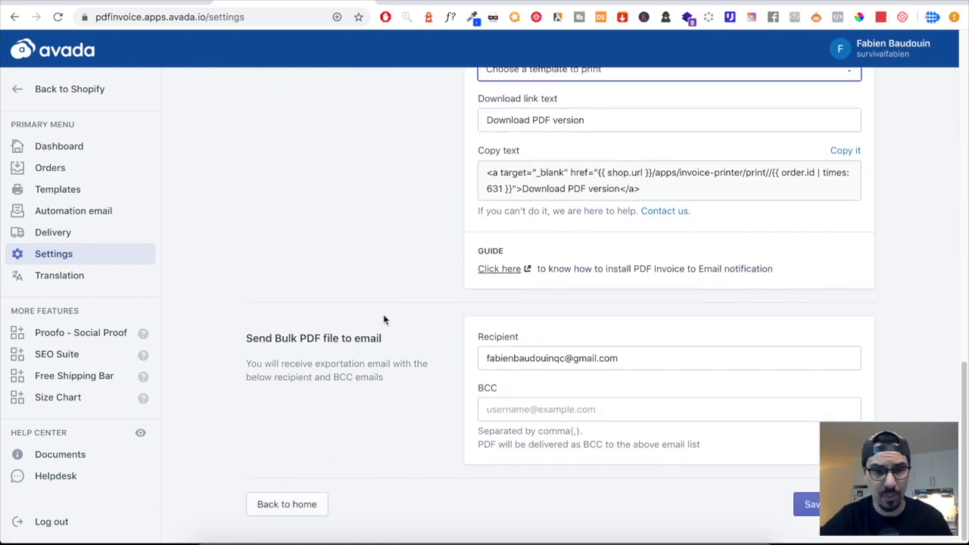
left_click_drag(323, 338, 381, 334)
left_click(245, 333)
left_click(381, 334)
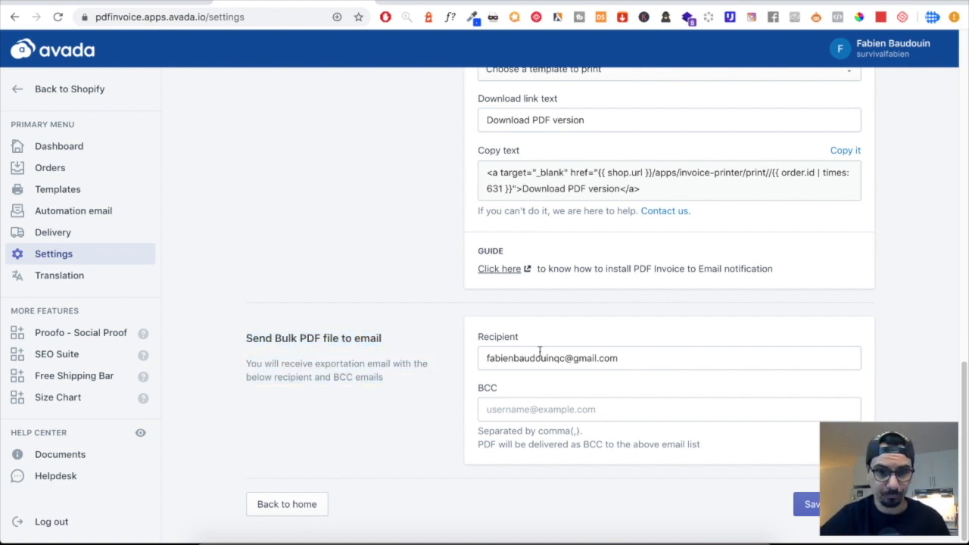
left_click_drag(566, 358, 531, 358)
key("BackSpace")
left_click(396, 326)
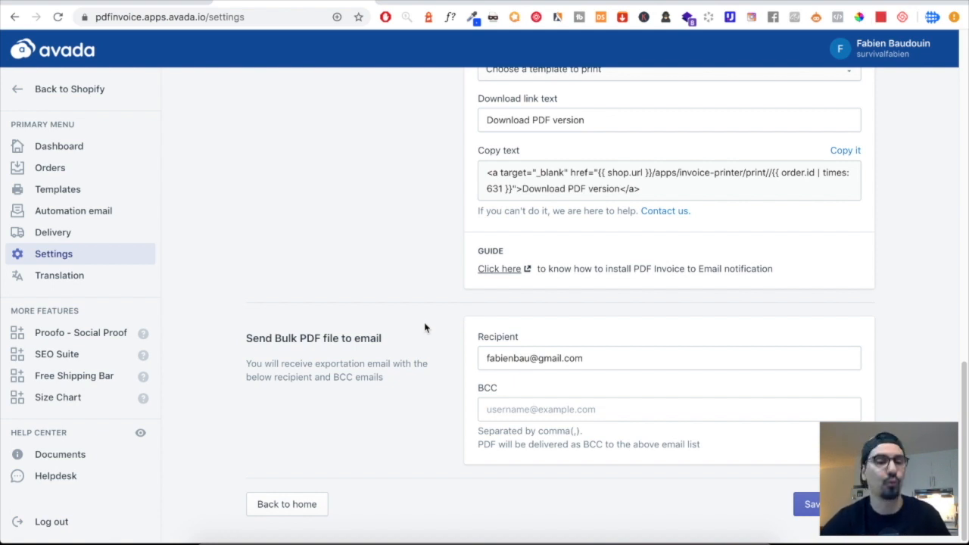
left_click(492, 356)
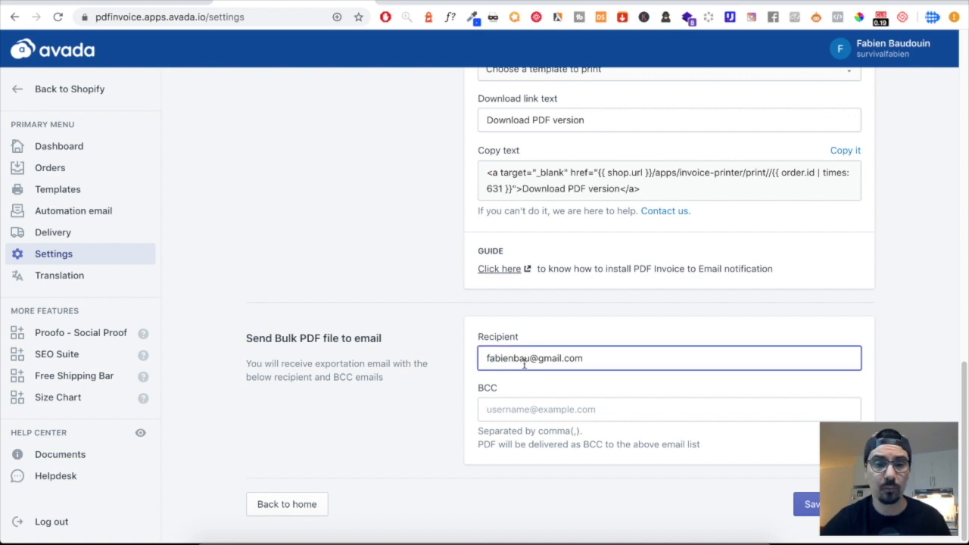
left_click(291, 310)
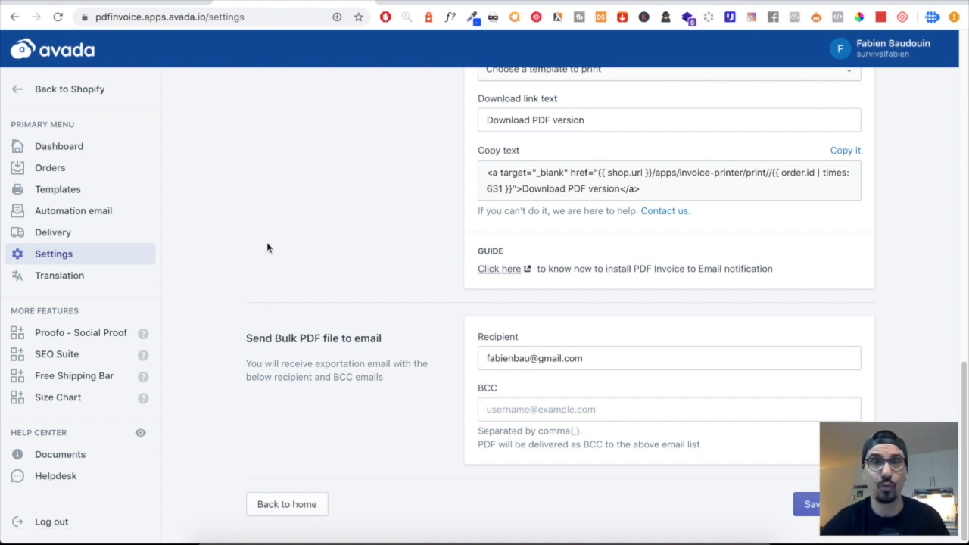
On the Translation page, pick French as the language to update and save it
left_click(75, 277)
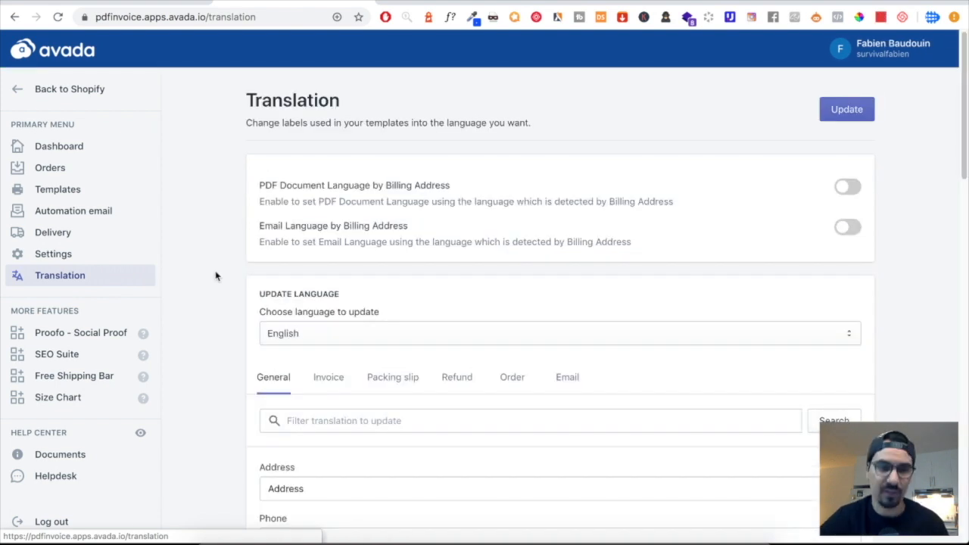
left_click(284, 336)
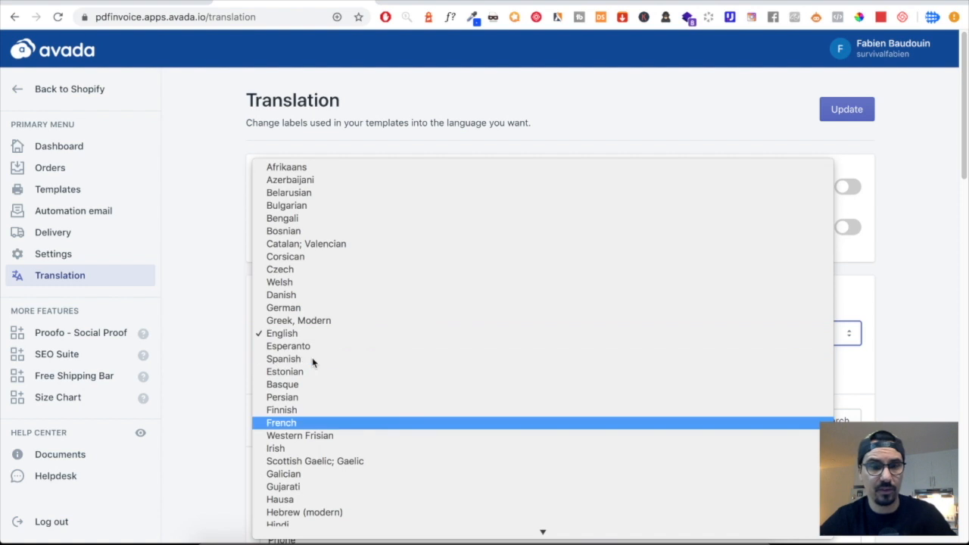
left_click(322, 422)
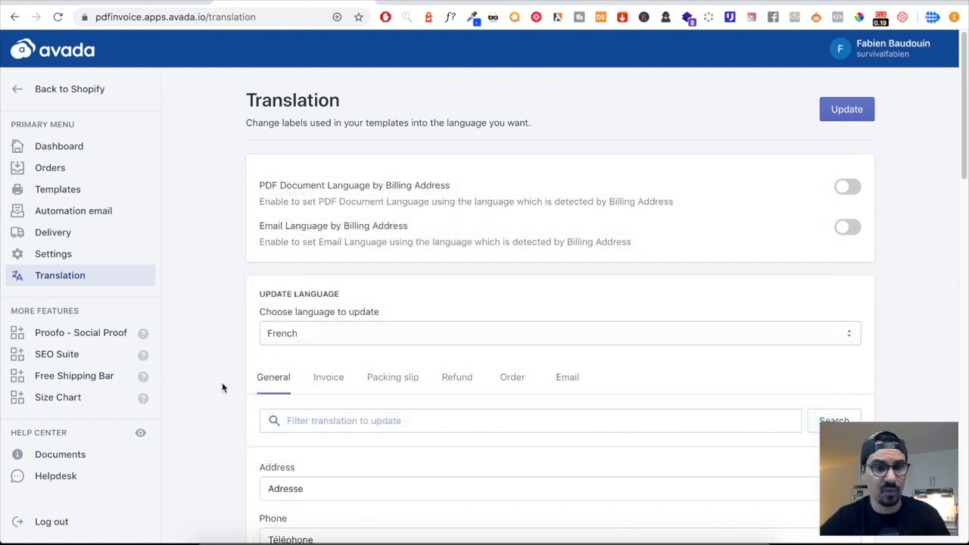
scroll(220, 409, "down", 5)
scroll(277, 223, "down", 9)
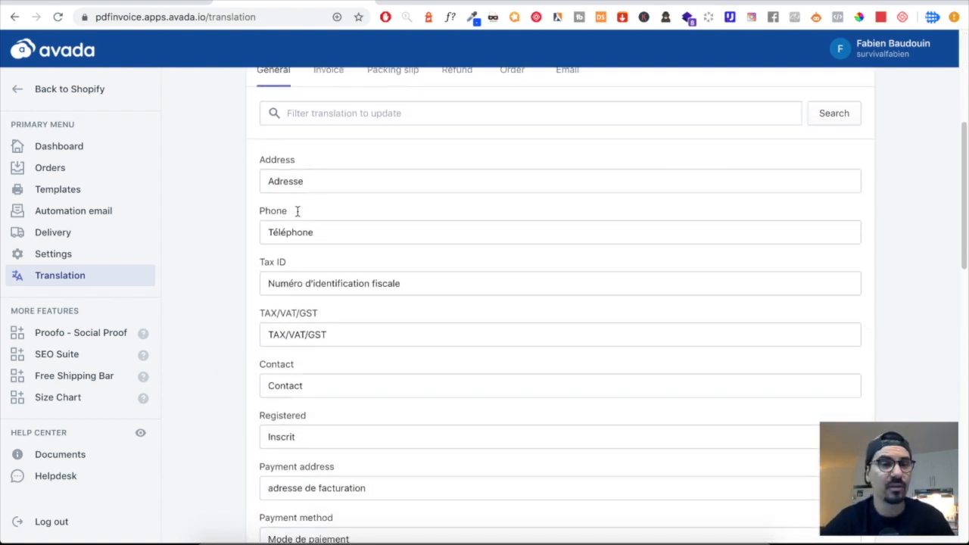
scroll(278, 388, "down", 10)
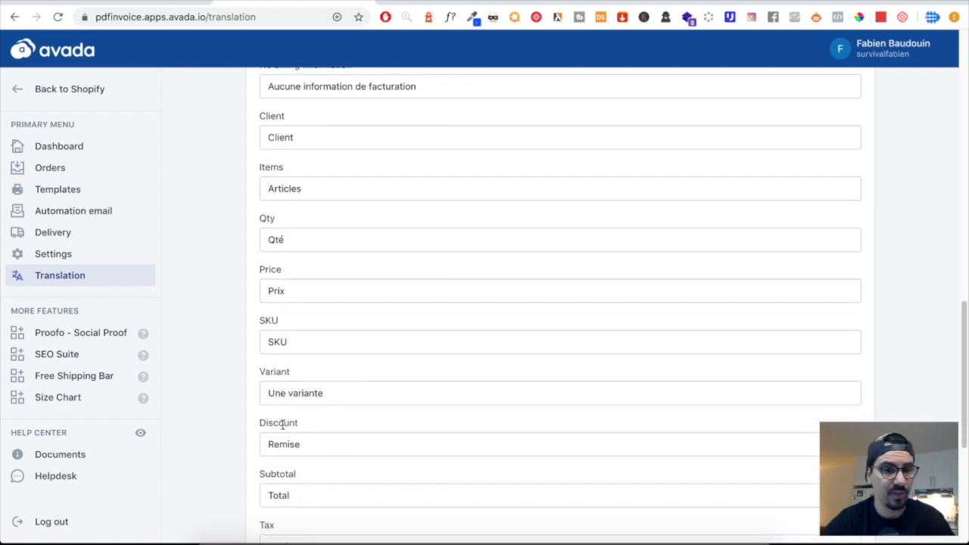
scroll(290, 450, "up", 20)
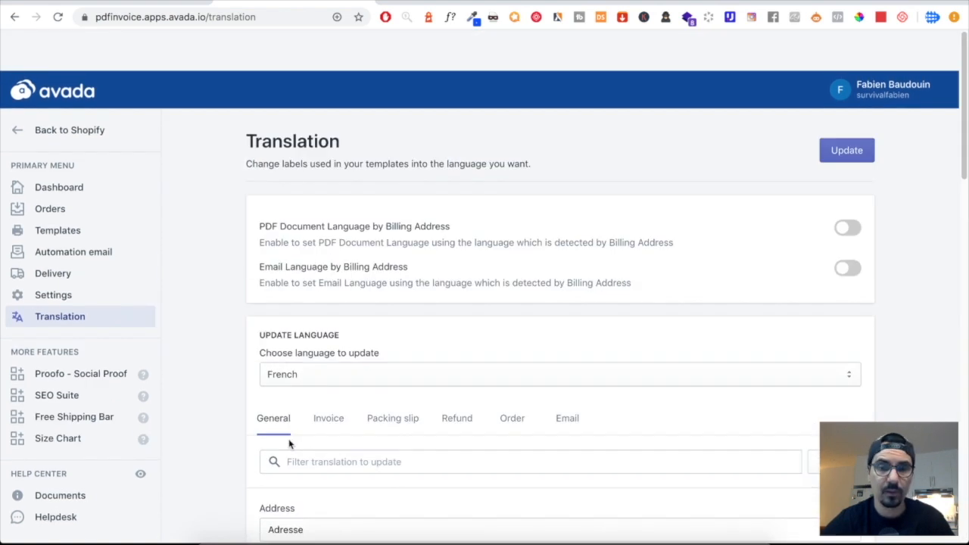
scroll(484, 374, "down", 12)
scroll(536, 366, "up", 14)
left_click(840, 110)
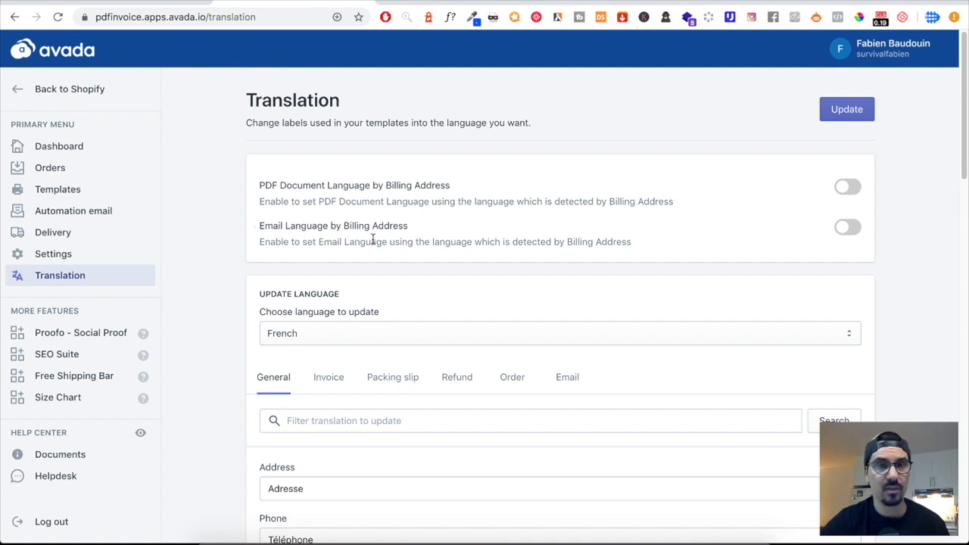
Turn on Email Language by Billing Address and save the setting
left_click(847, 228)
left_click_drag(307, 231, 616, 242)
left_click(338, 236)
left_click_drag(377, 220, 445, 227)
left_click(445, 227)
left_click(845, 112)
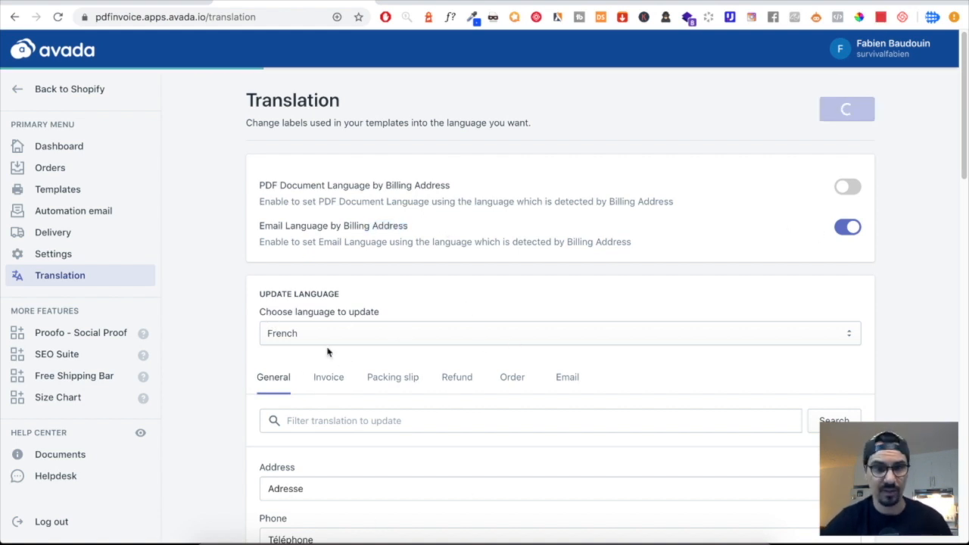
Browse the French Invoice, Packing slip, Refund, Order and General label tabs
scroll(208, 347, "down", 4)
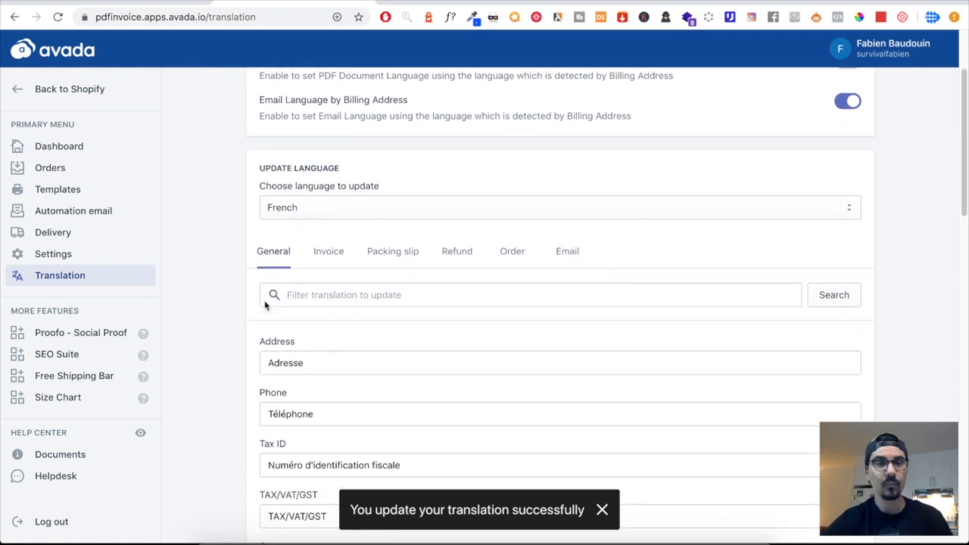
left_click(336, 257)
left_click(403, 252)
scroll(455, 255, "down", 1)
left_click(456, 246)
left_click(269, 237)
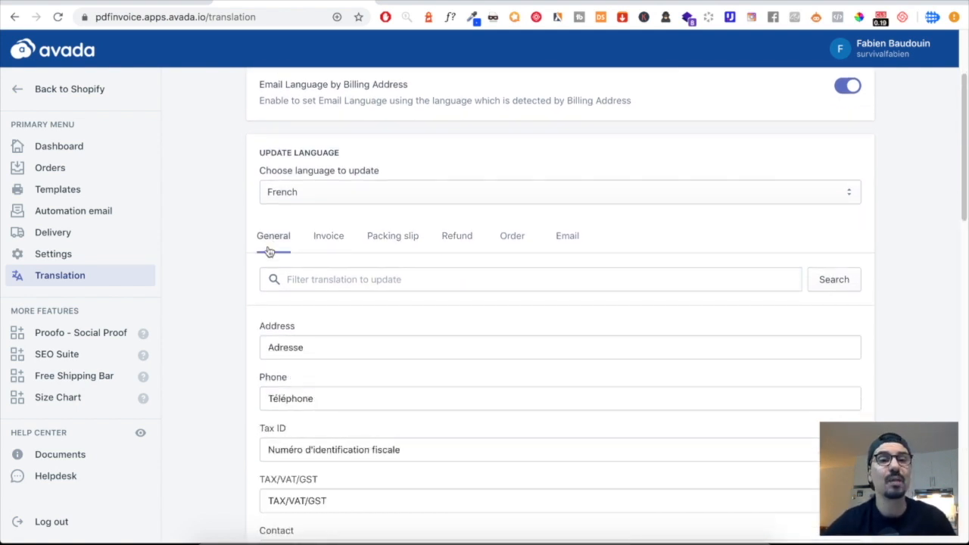
scroll(266, 303, "down", 4)
scroll(265, 369, "up", 3)
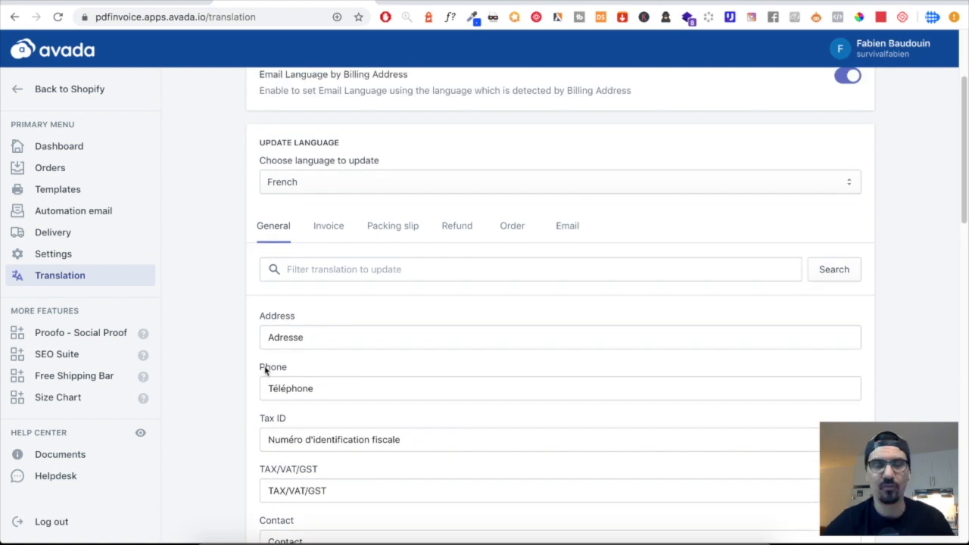
scroll(265, 369, "up", 1)
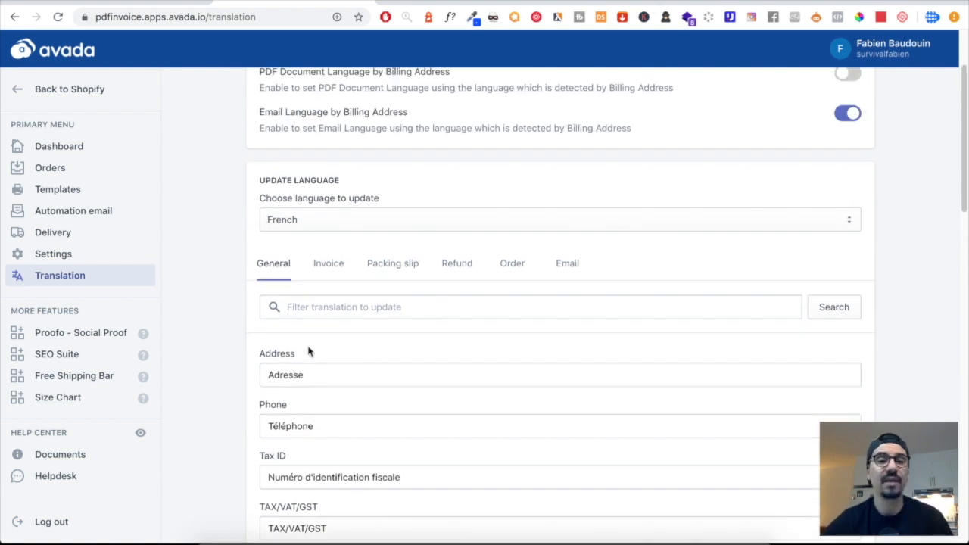
left_click_drag(311, 376, 244, 369)
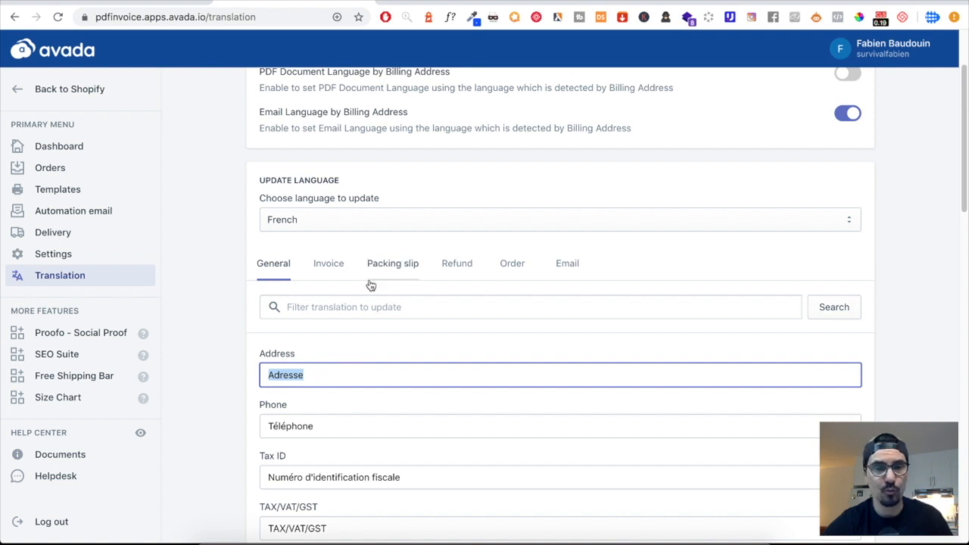
left_click(509, 265)
left_click(456, 269)
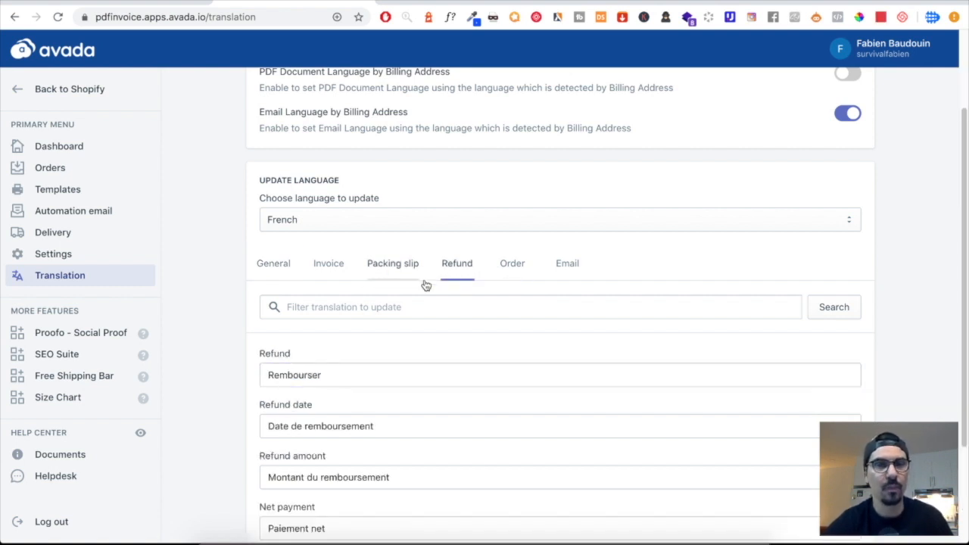
left_click(277, 268)
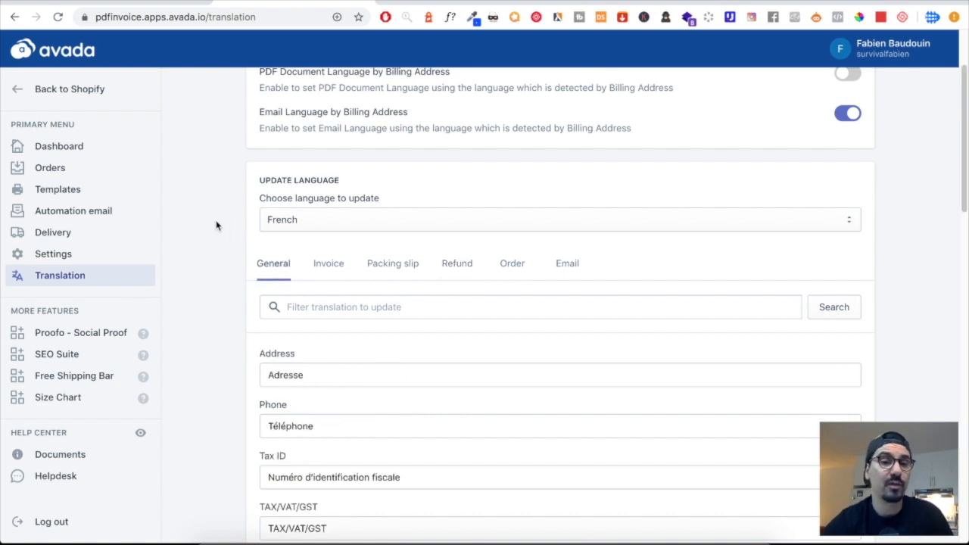
Keep French selected, check the Email, Order and Refund labels, and save the translation again
left_click(304, 221)
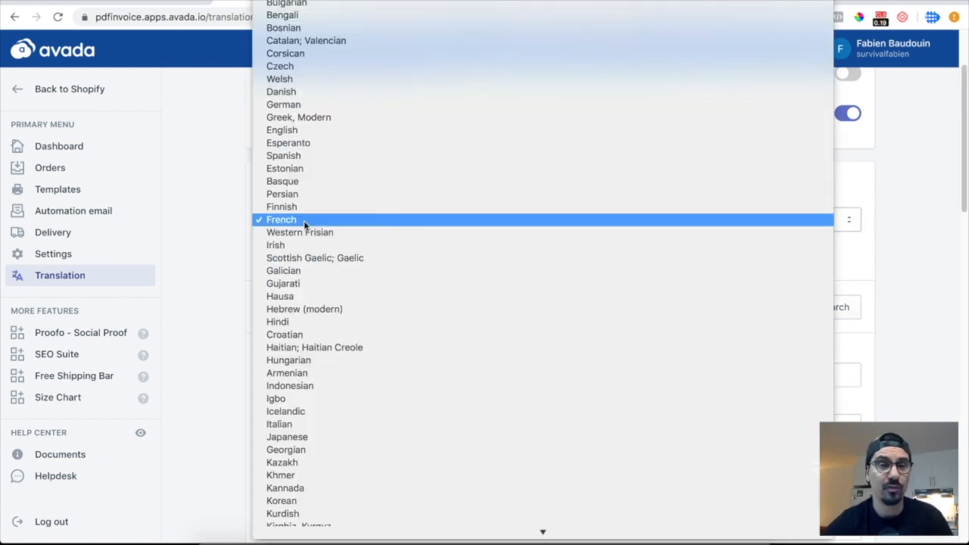
left_click(284, 219)
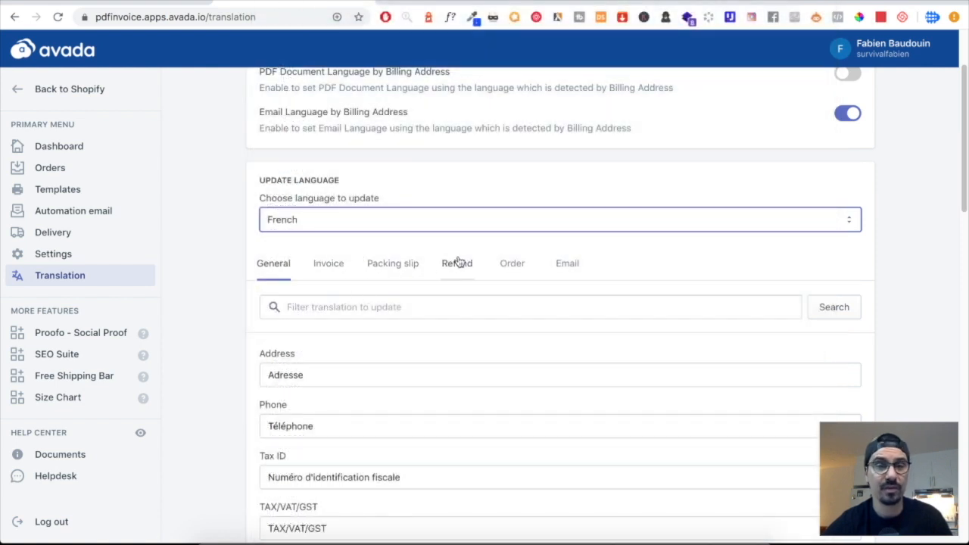
left_click(567, 270)
left_click(512, 270)
left_click(463, 271)
left_click(565, 271)
left_click(463, 272)
scroll(750, 361, "down", 2)
scroll(828, 173, "up", 5)
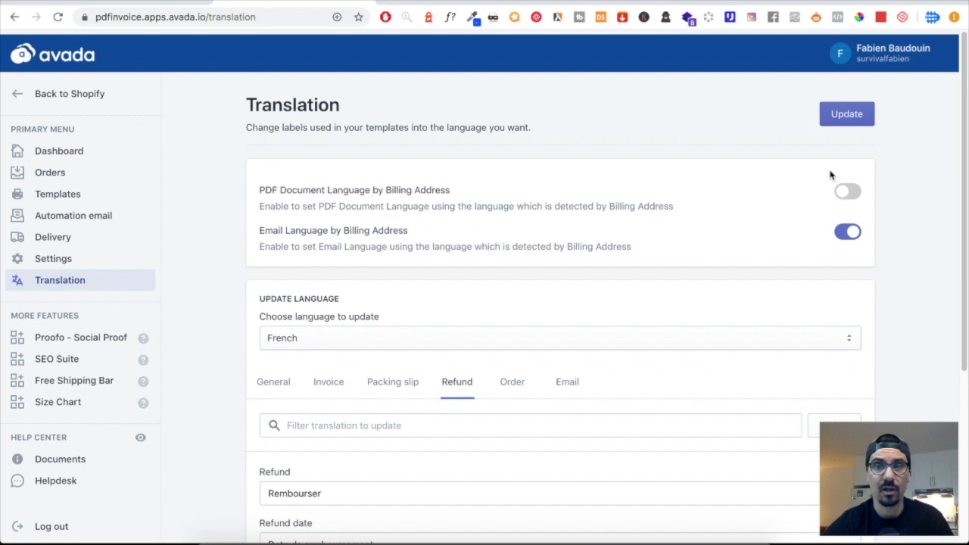
left_click(846, 109)
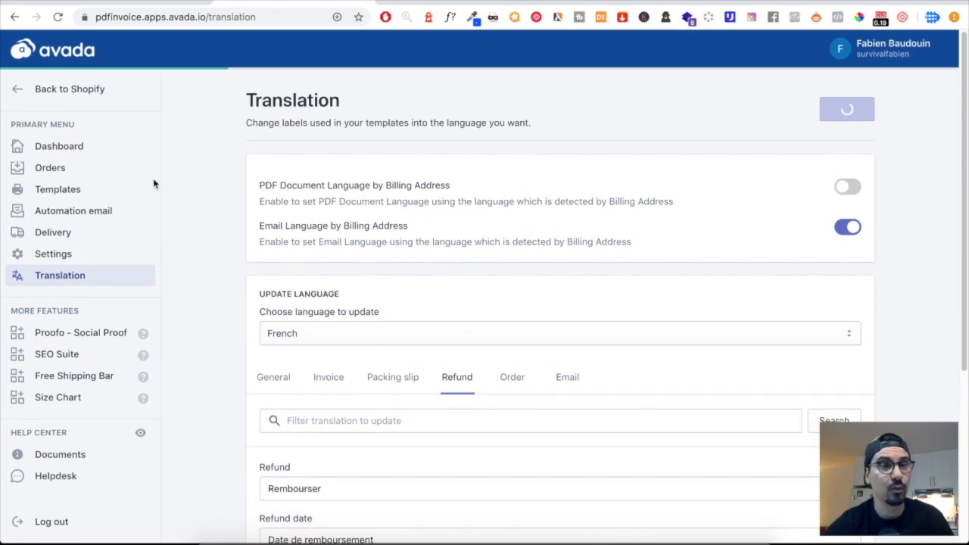
left_click(85, 147)
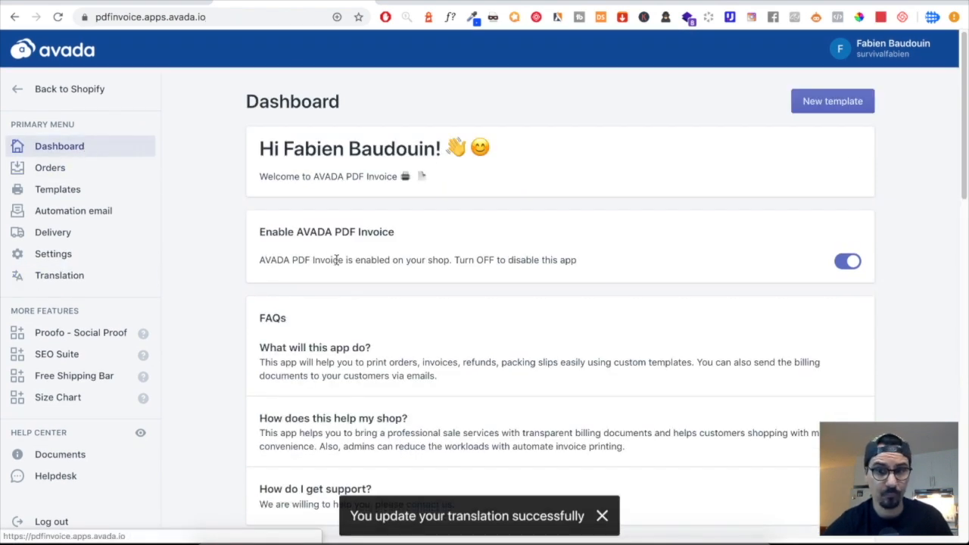
Scroll through the Dashboard showing the app enabled, its FAQs and setup steps
scroll(303, 234, "down", 1)
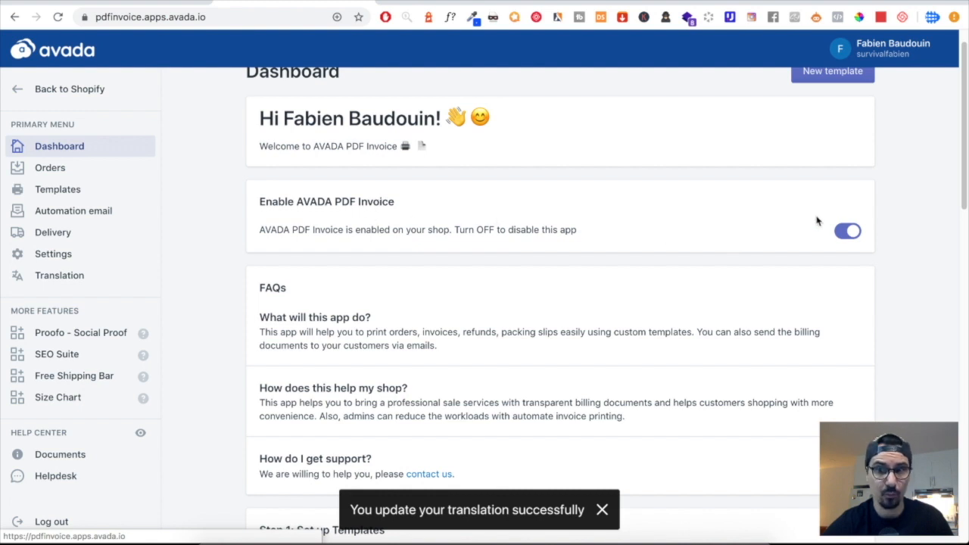
scroll(766, 234, "down", 9)
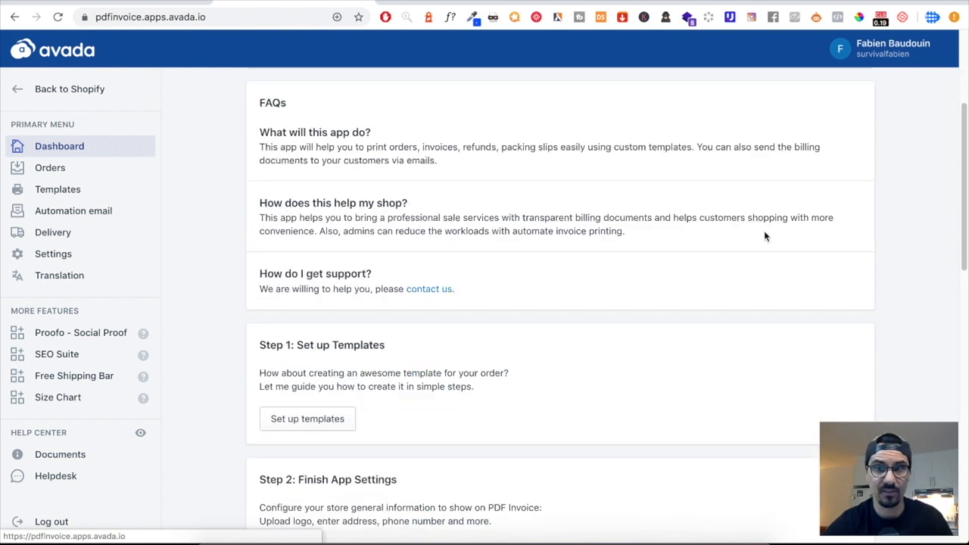
scroll(762, 237, "down", 1)
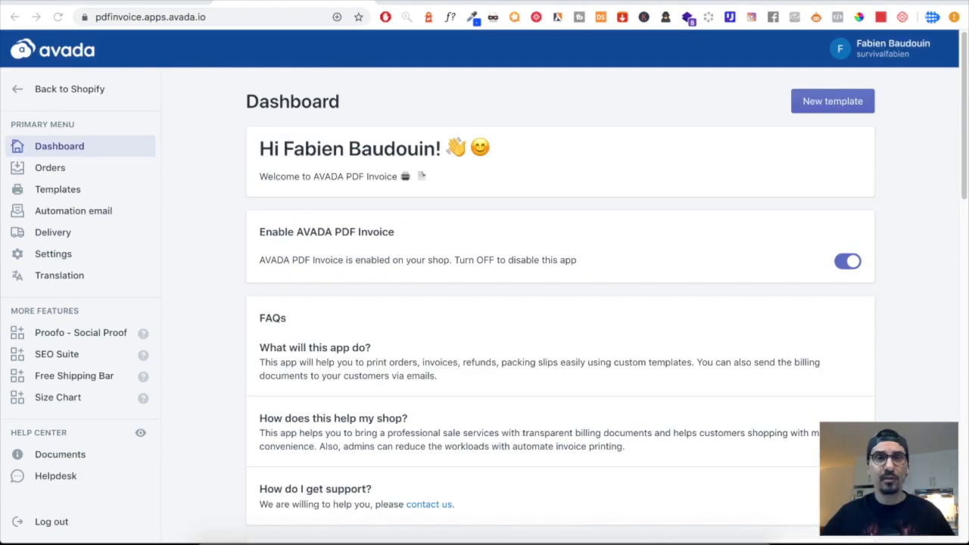